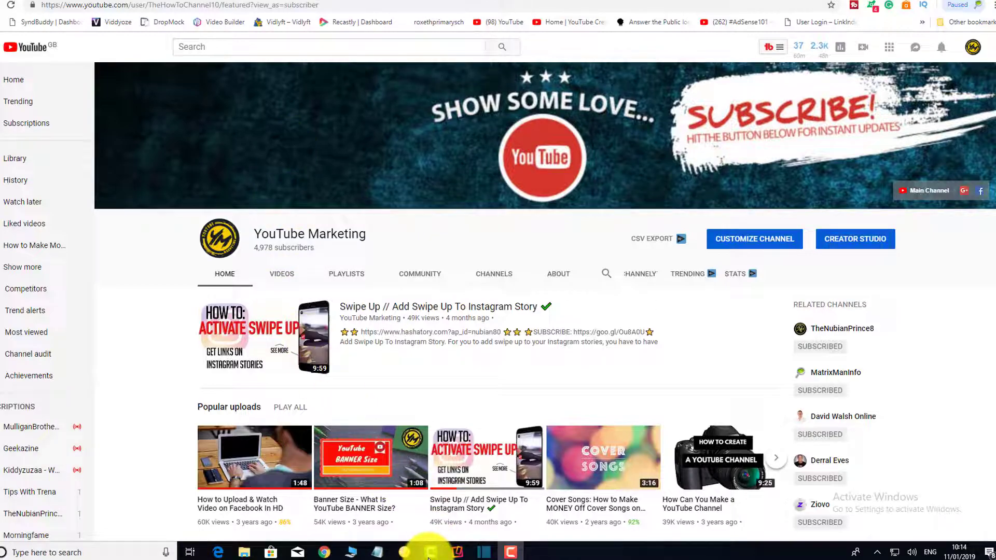
Switch to Camtasia and look through its voice narration, audio effects and visual effects tools.
{"action": "left_click", "coordinate": [429, 554]}
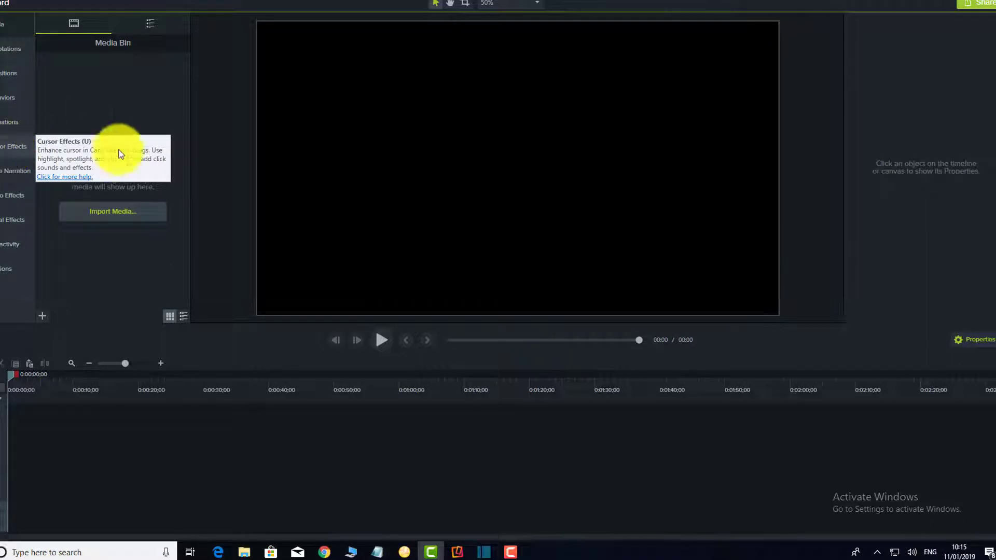
{"action": "left_click", "coordinate": [8, 177]}
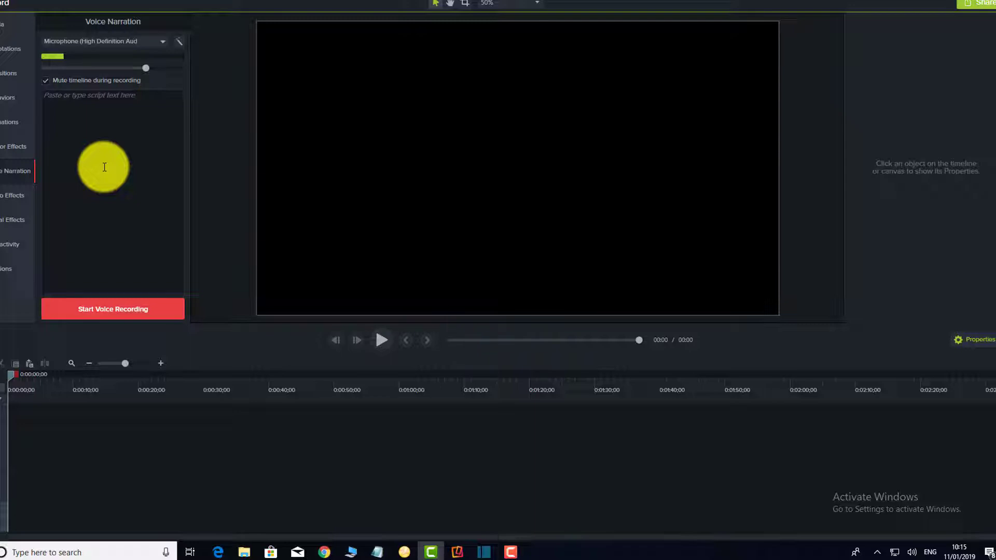
{"action": "left_click", "coordinate": [3, 201]}
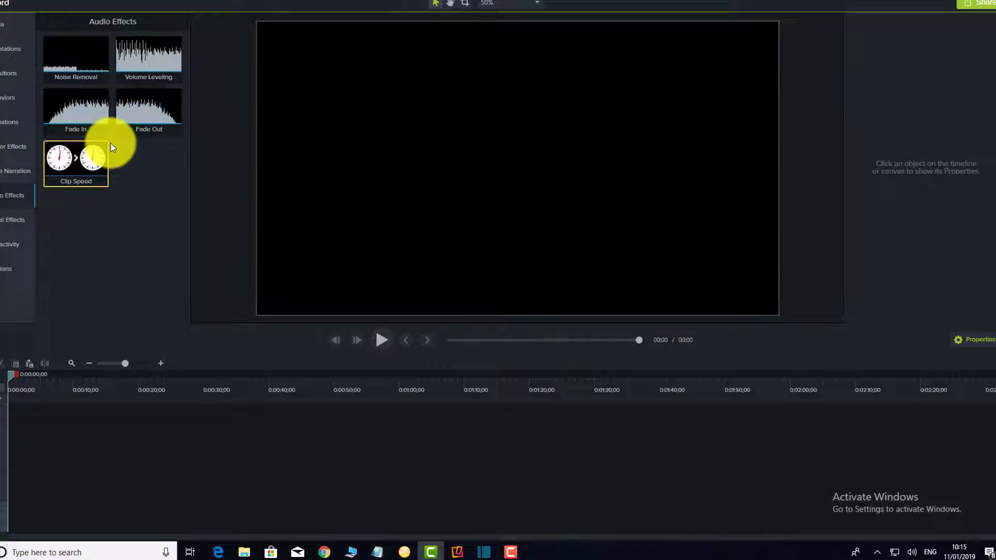
{"action": "left_click", "coordinate": [13, 224]}
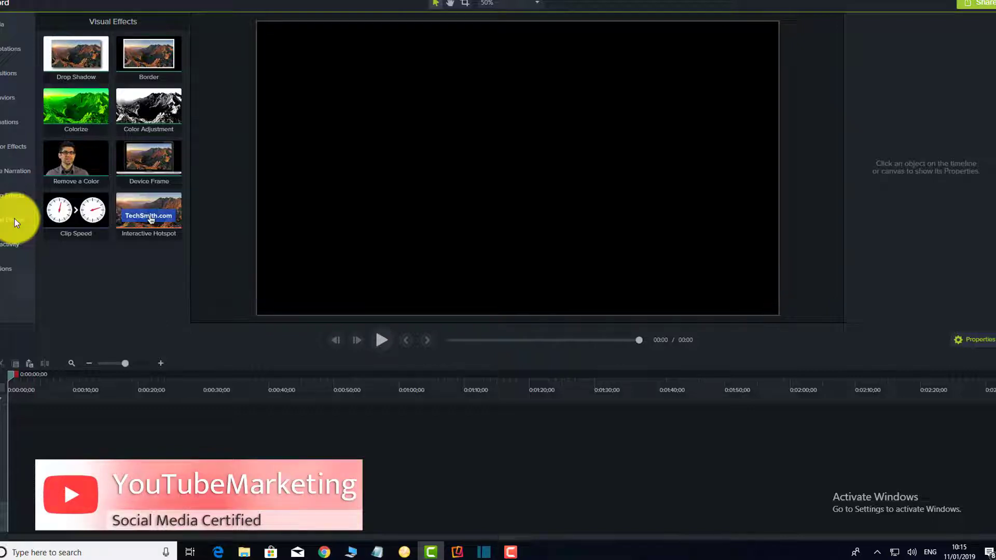
Import Macbook - 3576.mp4, Meeting - 2340.mp4 and Work - 996.mp4 from the Business videos folder into the media bin.
{"action": "left_click", "coordinate": [4, 30]}
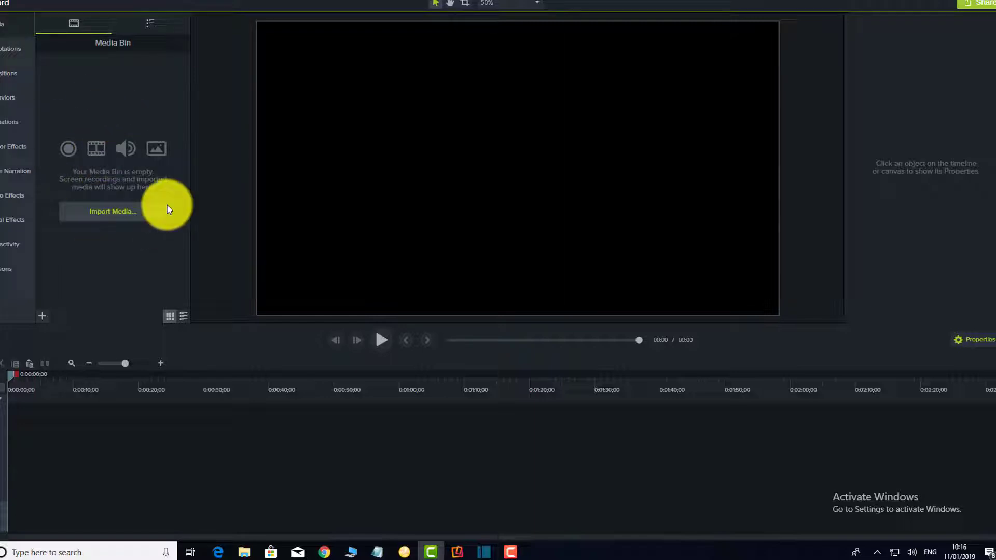
{"action": "left_click", "coordinate": [99, 212]}
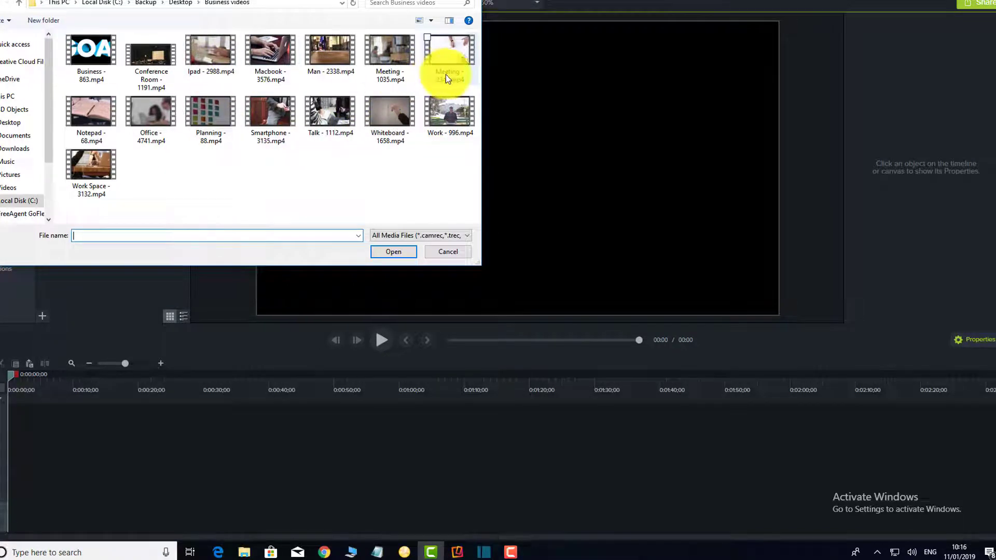
{"action": "left_click", "coordinate": [451, 58]}
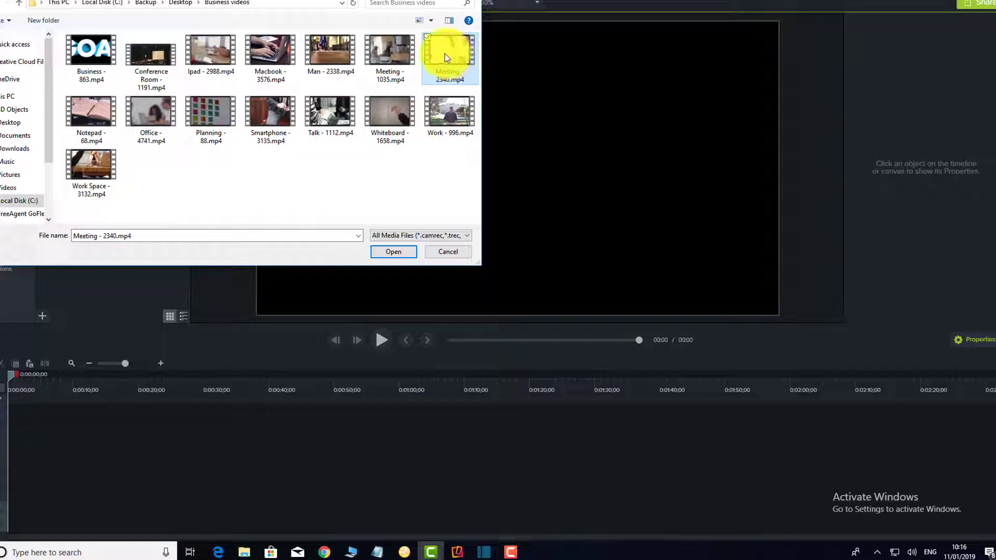
{"action": "left_click", "coordinate": [278, 72], "text": "ctrl"}
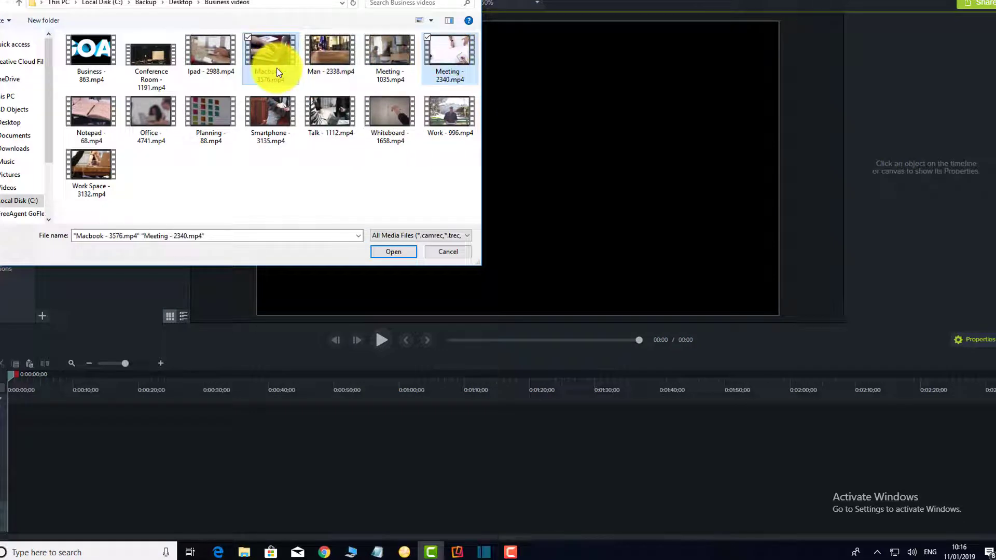
{"action": "left_click", "coordinate": [456, 113], "text": "ctrl"}
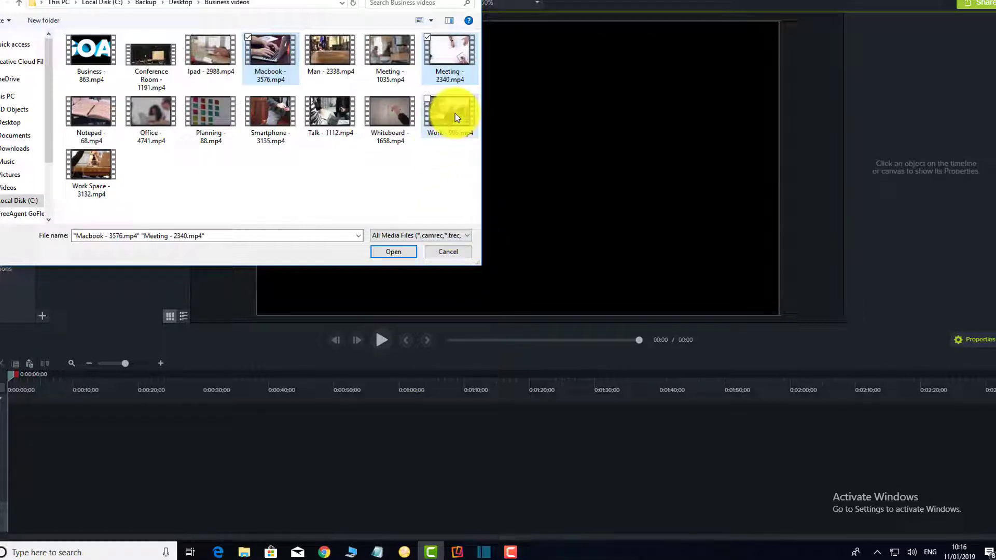
{"action": "left_click", "coordinate": [388, 252]}
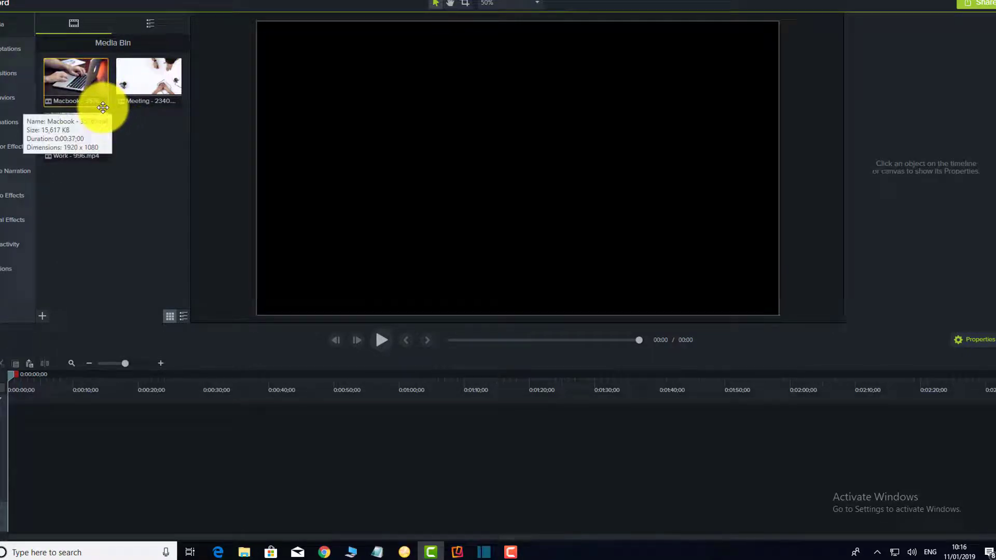
Add the Meeting - 2340 clip from the media bin to the timeline at the playhead.
{"action": "left_click_drag", "start_coordinate": [79, 86], "coordinate": [104, 86]}
{"action": "left_click", "coordinate": [137, 84]}
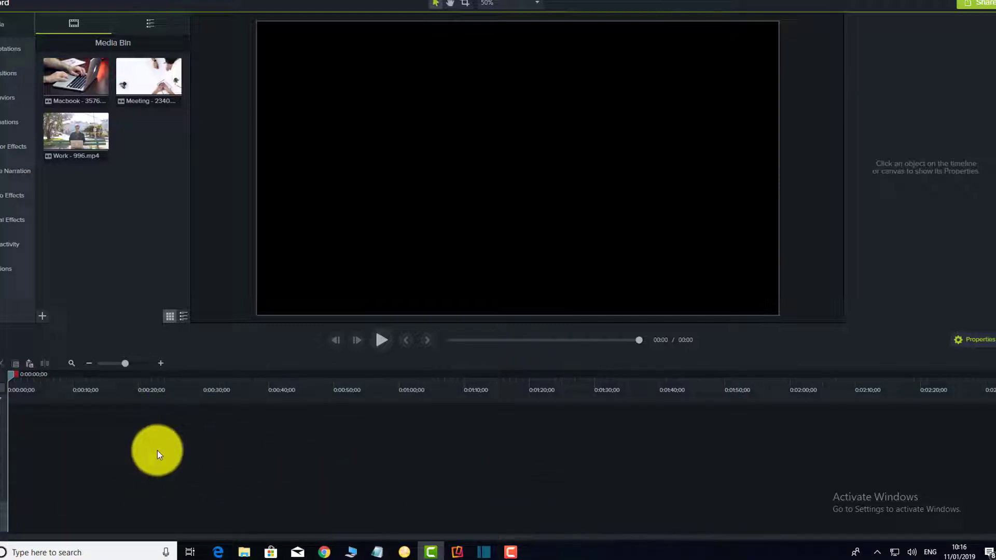
{"action": "right_click", "coordinate": [145, 82]}
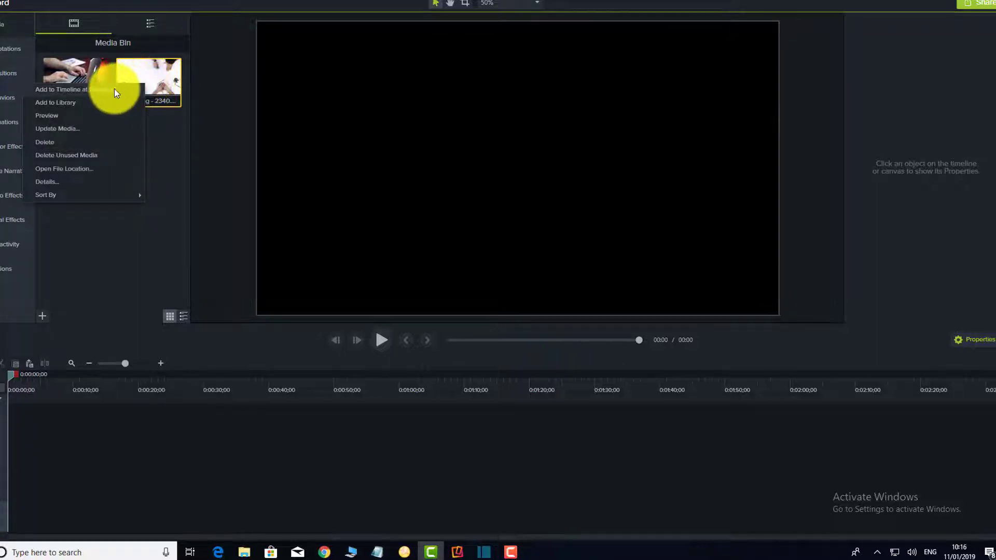
{"action": "left_click", "coordinate": [114, 89]}
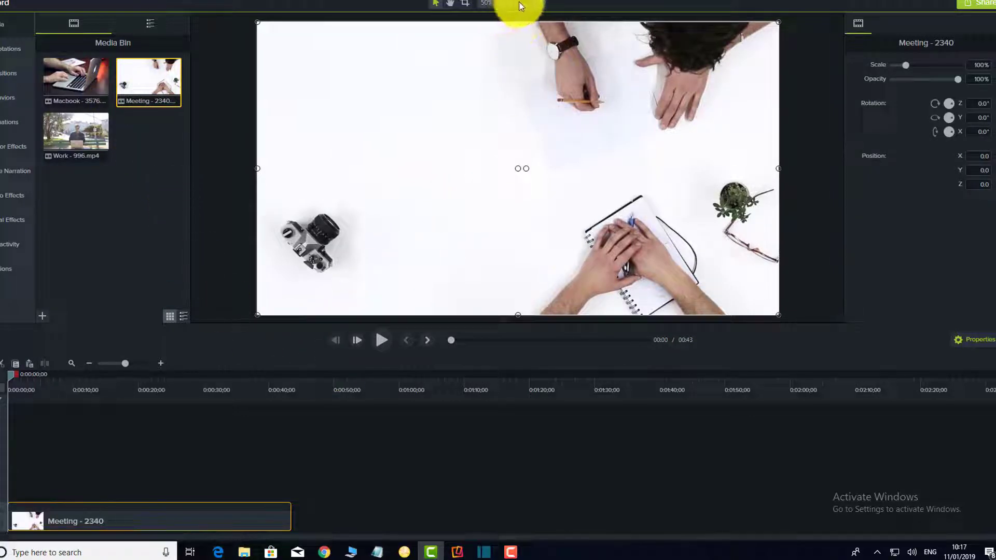
Set the project's canvas dimensions to 720p HD (1280x720).
{"action": "left_click", "coordinate": [537, 6]}
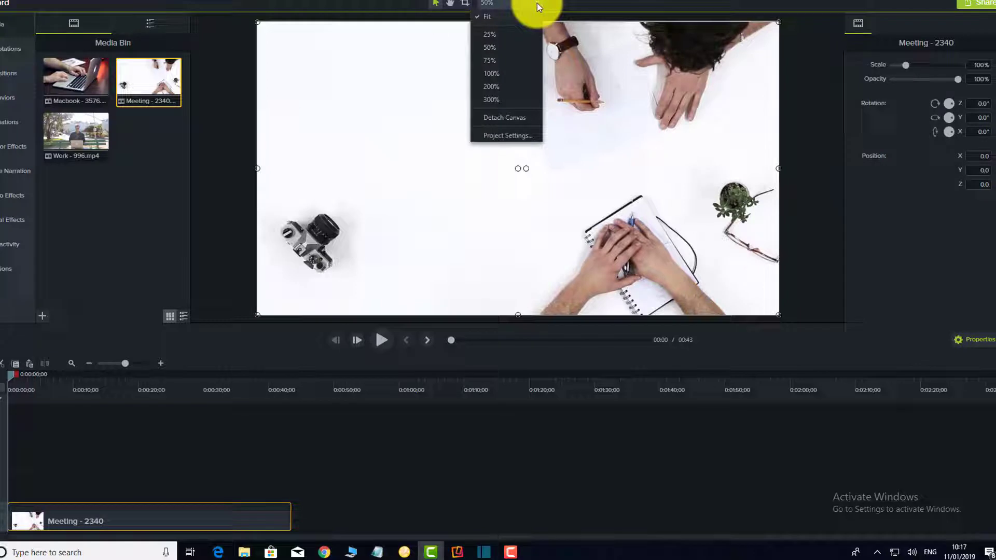
{"action": "left_click", "coordinate": [493, 136]}
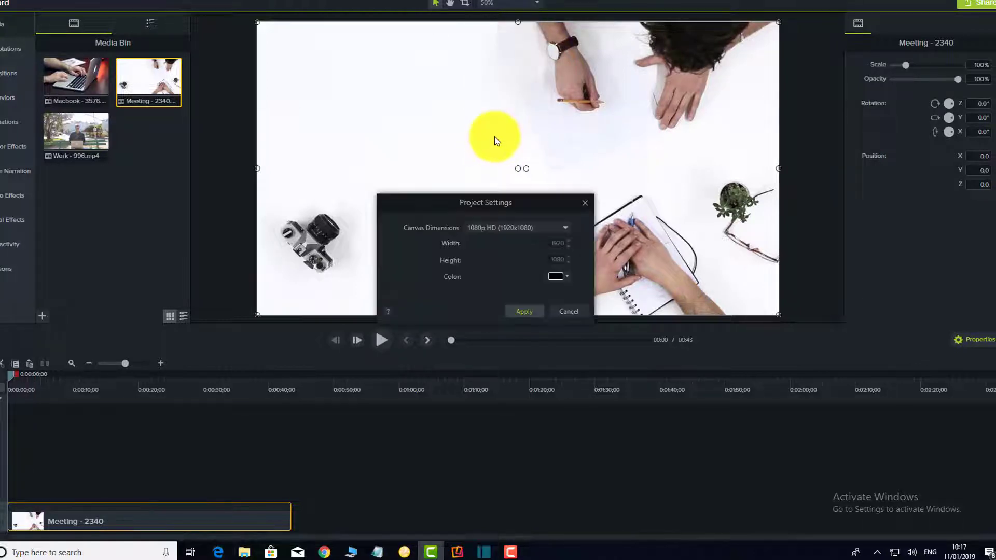
{"action": "left_click", "coordinate": [565, 228]}
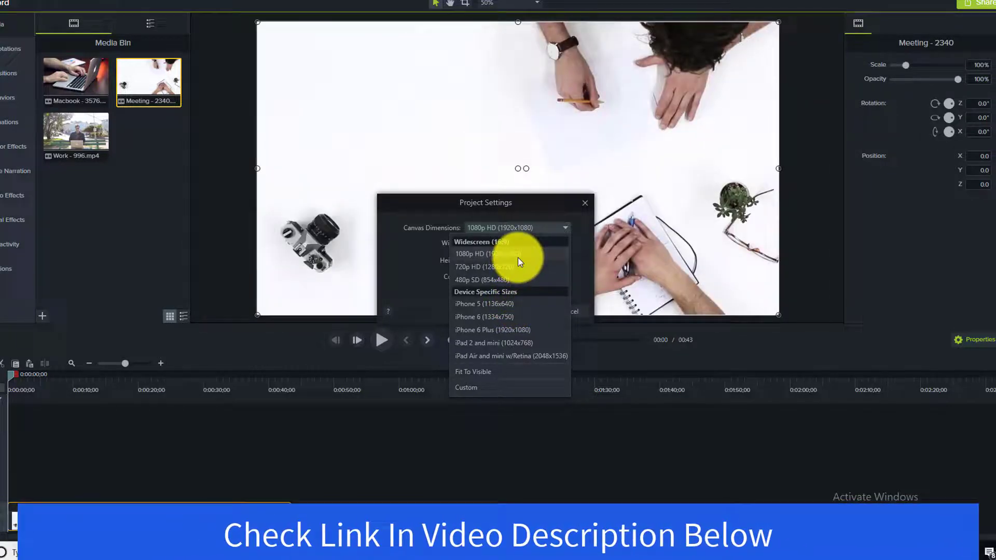
{"action": "left_click", "coordinate": [518, 268]}
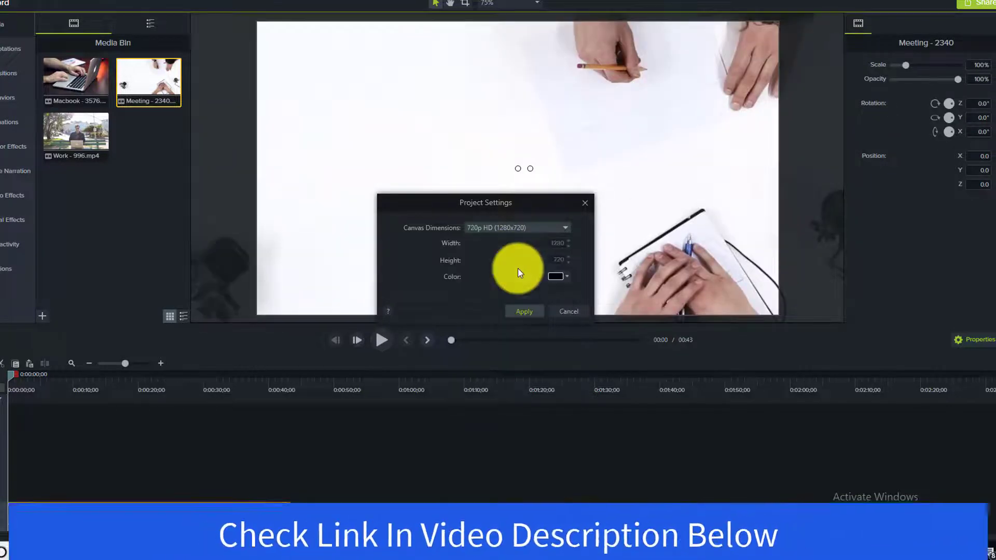
{"action": "left_click", "coordinate": [531, 313]}
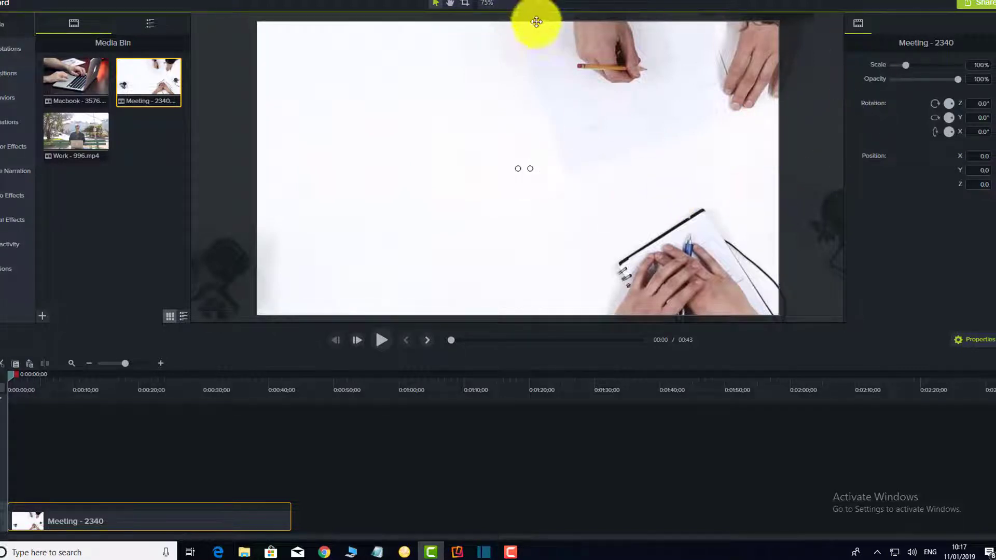
Set the project's canvas dimensions back to 1080p HD (1920x1080).
{"action": "left_click", "coordinate": [535, 2]}
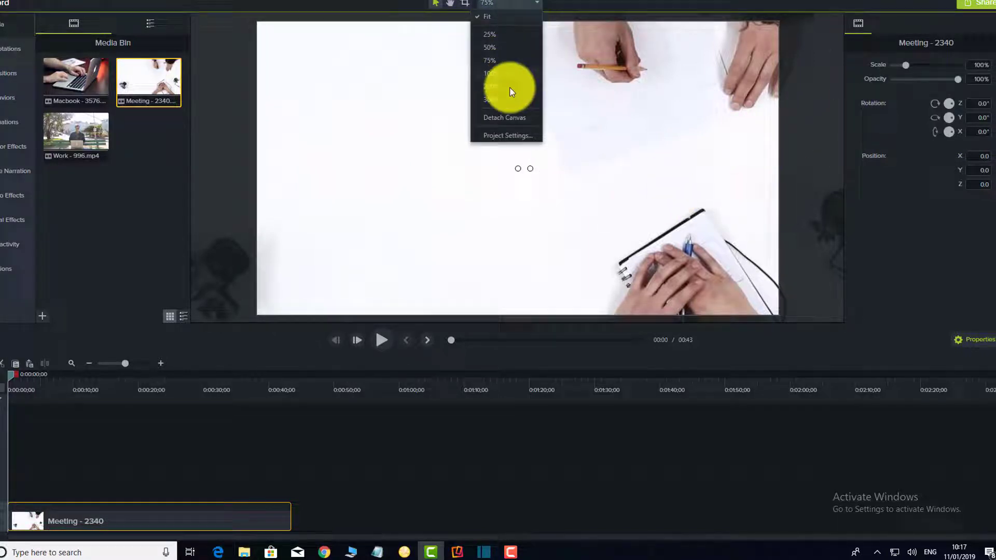
{"action": "left_click", "coordinate": [509, 135]}
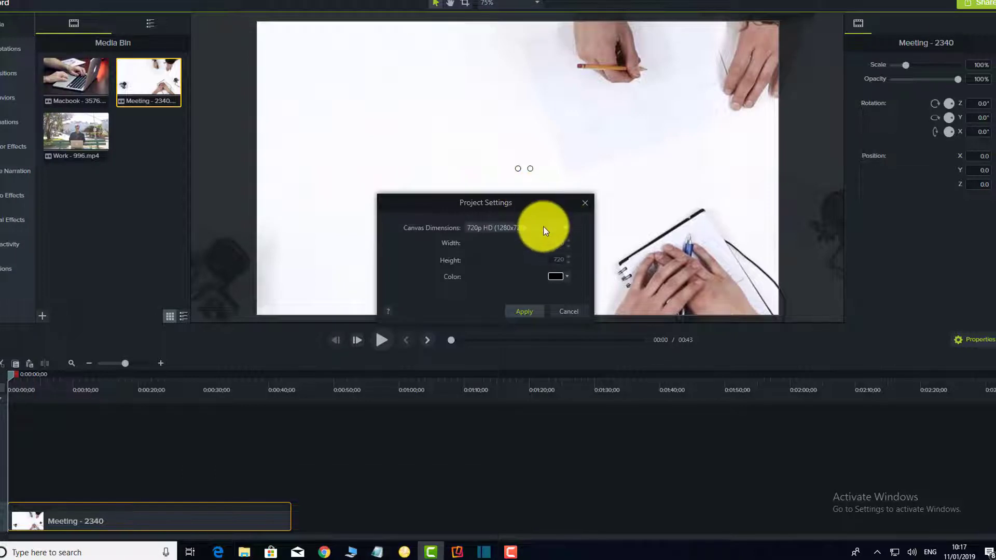
{"action": "left_click", "coordinate": [545, 228]}
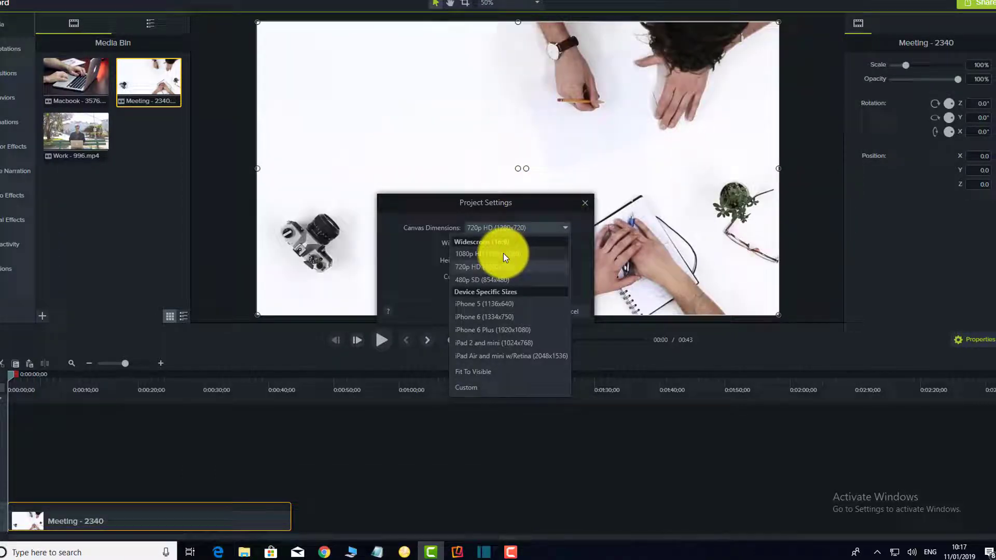
{"action": "left_click", "coordinate": [504, 253]}
{"action": "left_click", "coordinate": [519, 313]}
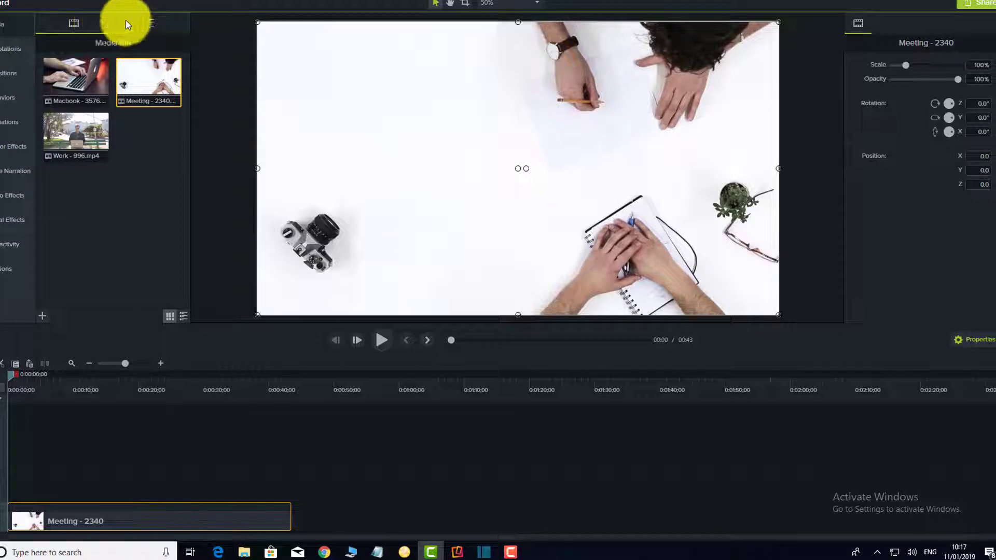
Show the library assets and move the Meeting - 2340 clip to start at about 9 seconds, leaving room for an intro.
{"action": "left_click", "coordinate": [150, 25]}
{"action": "scroll", "coordinate": [145, 199], "scroll_direction": "down", "scroll_amount": 4}
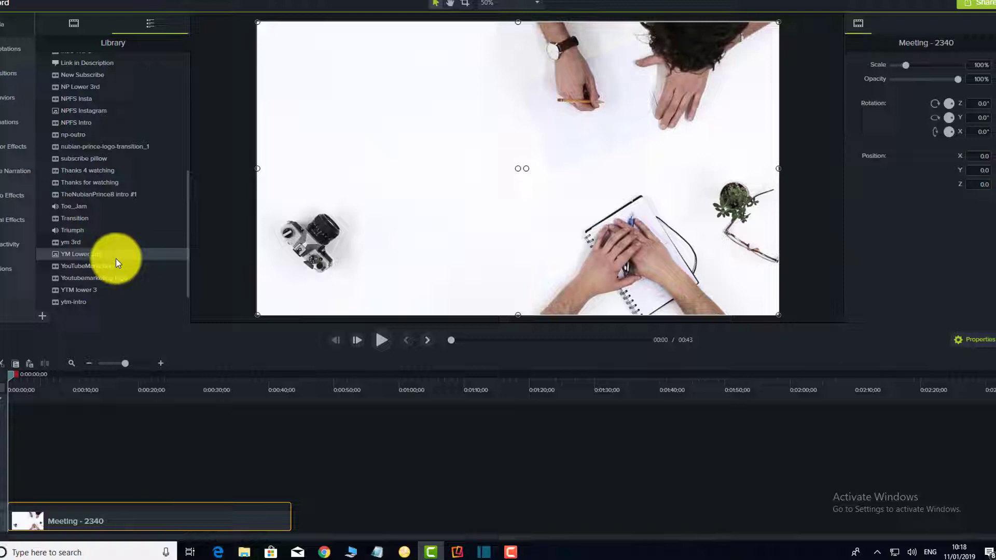
{"action": "left_click_drag", "start_coordinate": [116, 258], "coordinate": [261, 525]}
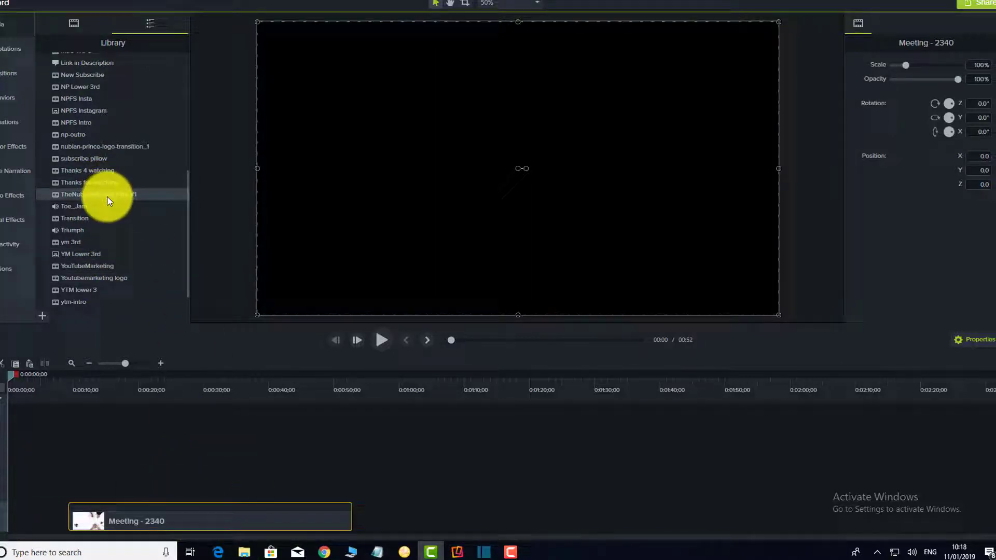
Preview the Youtubemarketing logo asset from the library and delete the ytm-intro clip from the timeline.
{"action": "double_click", "coordinate": [131, 278]}
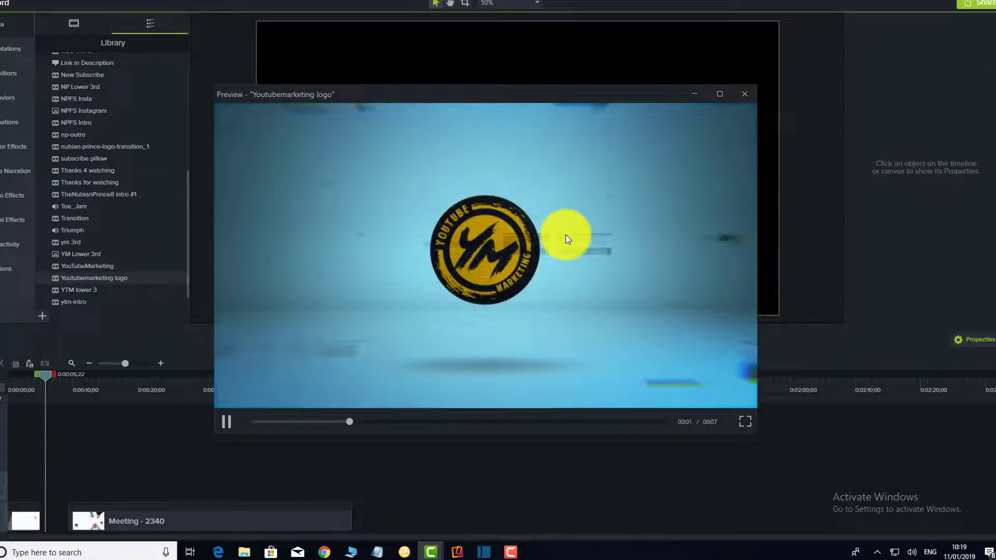
{"action": "left_click", "coordinate": [742, 93]}
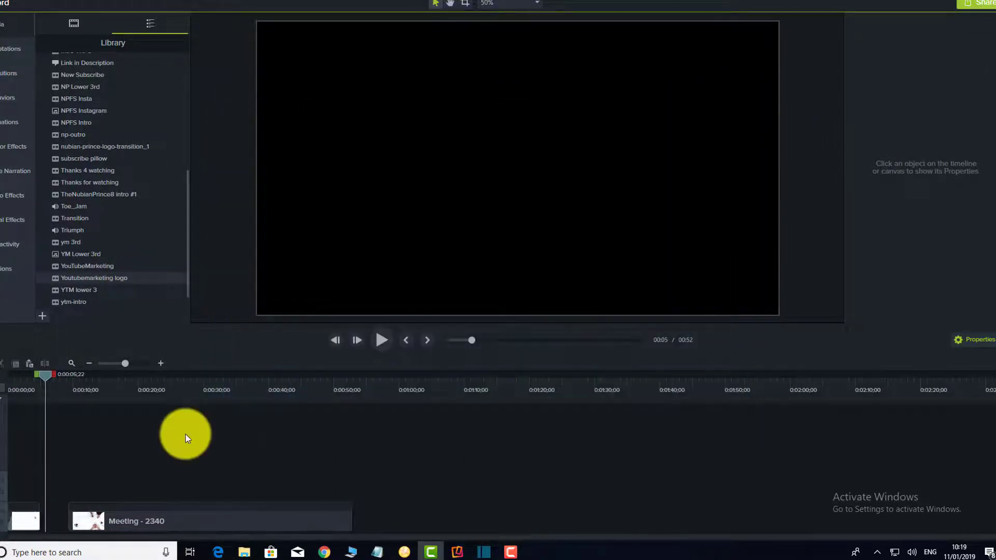
{"action": "left_click", "coordinate": [29, 518]}
{"action": "right_click", "coordinate": [30, 513]}
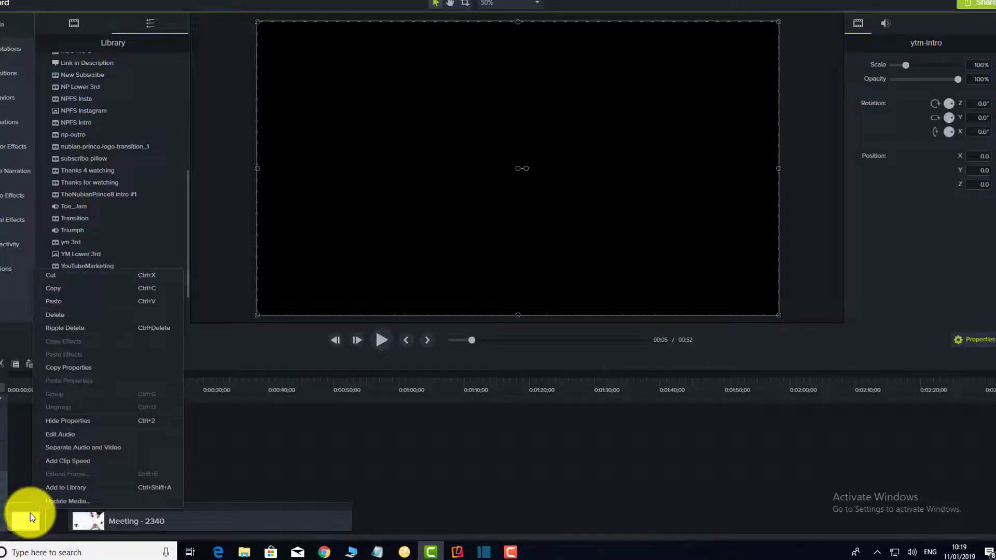
{"action": "left_click", "coordinate": [64, 316]}
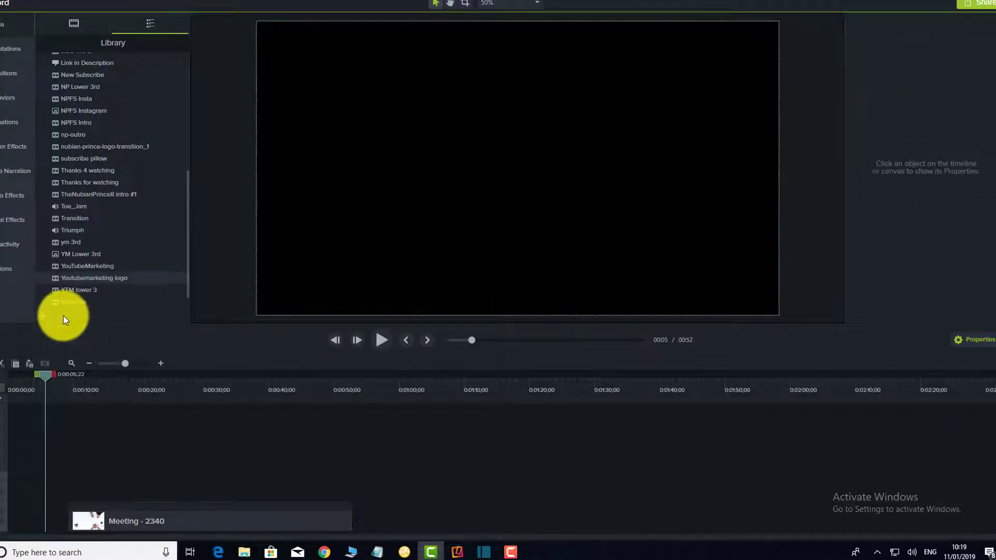
Add the Youtubemarketing logo asset to the timeline and place it at the very beginning, before the Meeting - 2340 clip.
{"action": "right_click", "coordinate": [128, 279]}
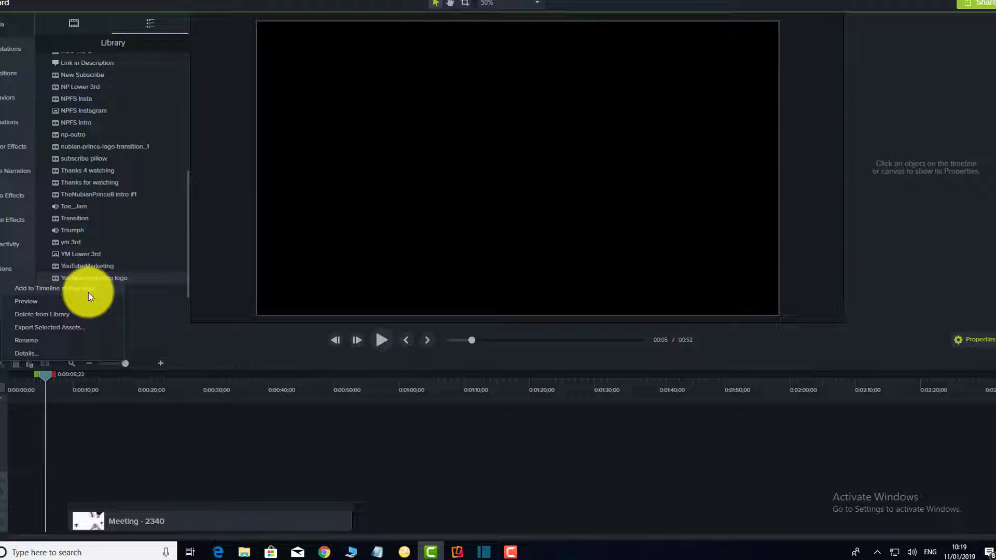
{"action": "left_click", "coordinate": [88, 290]}
{"action": "left_click_drag", "start_coordinate": [68, 492], "coordinate": [16, 525]}
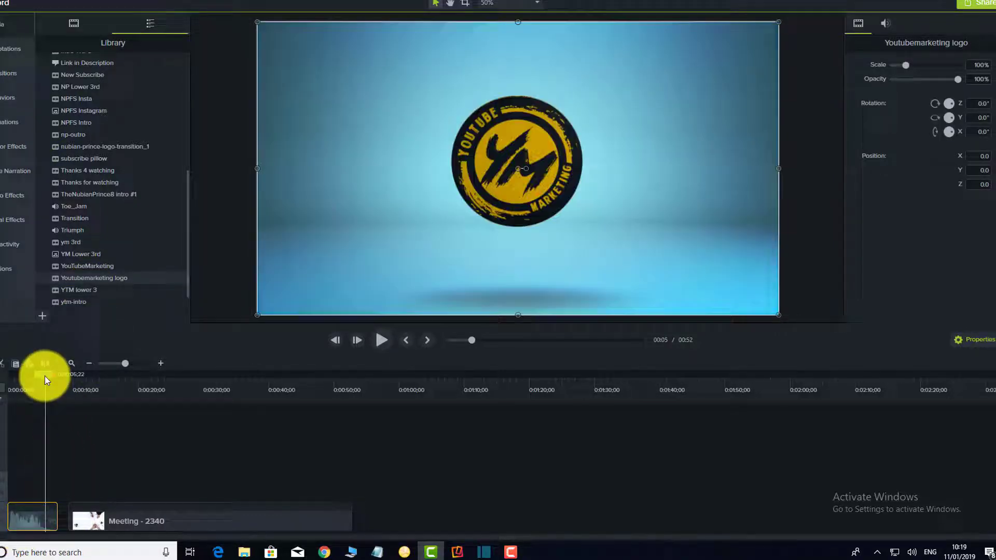
Play the timeline from the start through the logo intro into the Meeting - 2340 clip.
{"action": "left_click_drag", "start_coordinate": [45, 375], "coordinate": [8, 376]}
{"action": "left_click", "coordinate": [379, 342]}
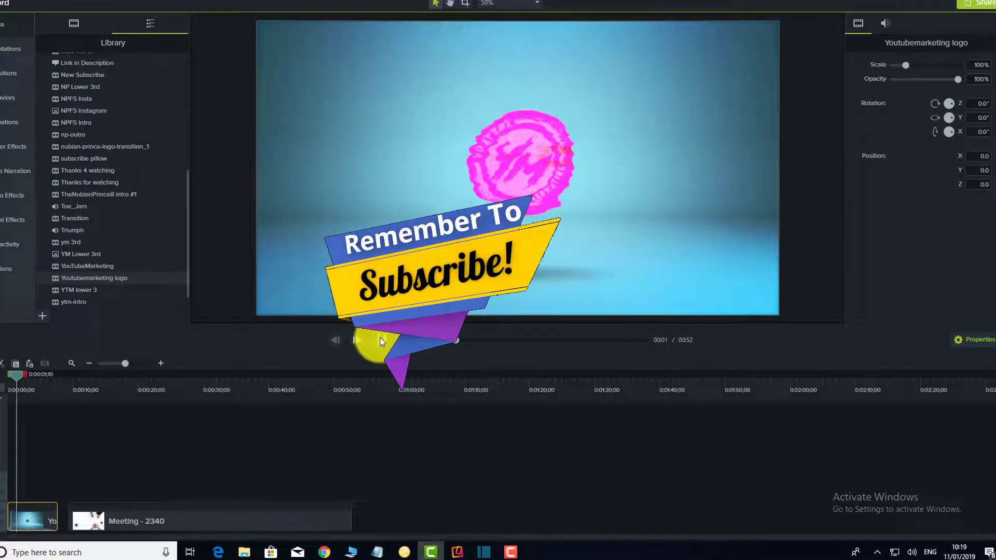
{"action": "left_click", "coordinate": [381, 340]}
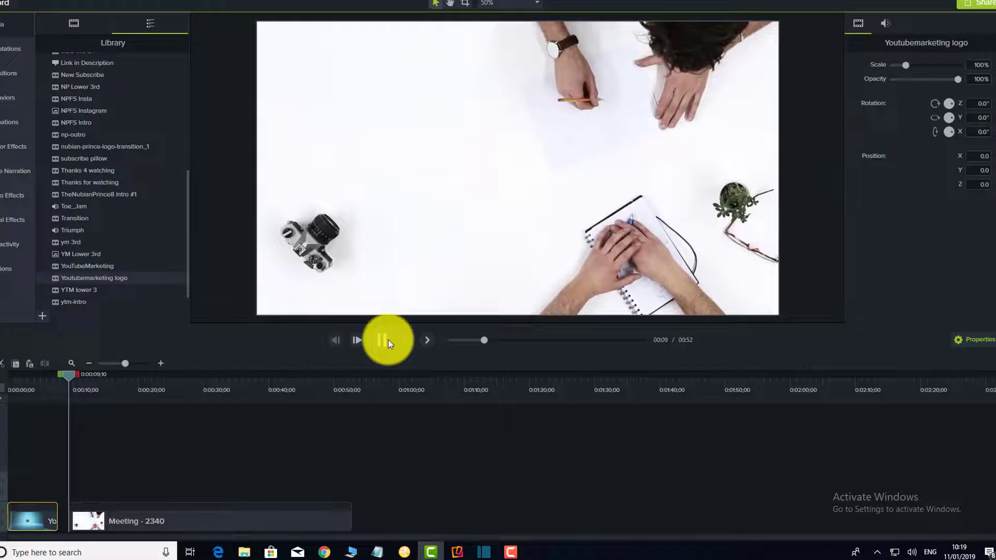
{"action": "left_click", "coordinate": [381, 338]}
Close the gap by moving the Meeting - 2340 clip against the end of the logo intro, and play back the join.
{"action": "left_click_drag", "start_coordinate": [73, 374], "coordinate": [17, 396]}
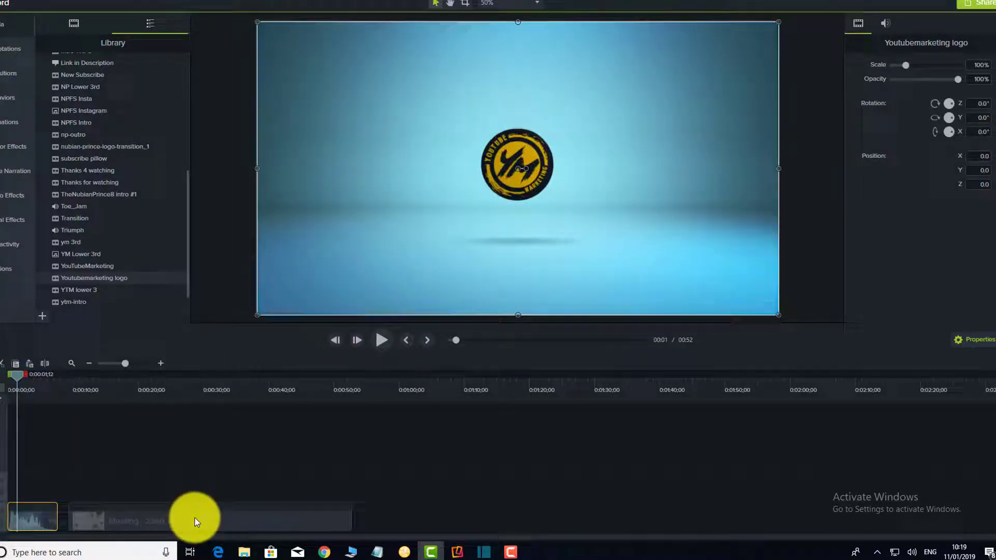
{"action": "left_click_drag", "start_coordinate": [196, 521], "coordinate": [169, 525]}
{"action": "left_click_drag", "start_coordinate": [12, 374], "coordinate": [47, 382]}
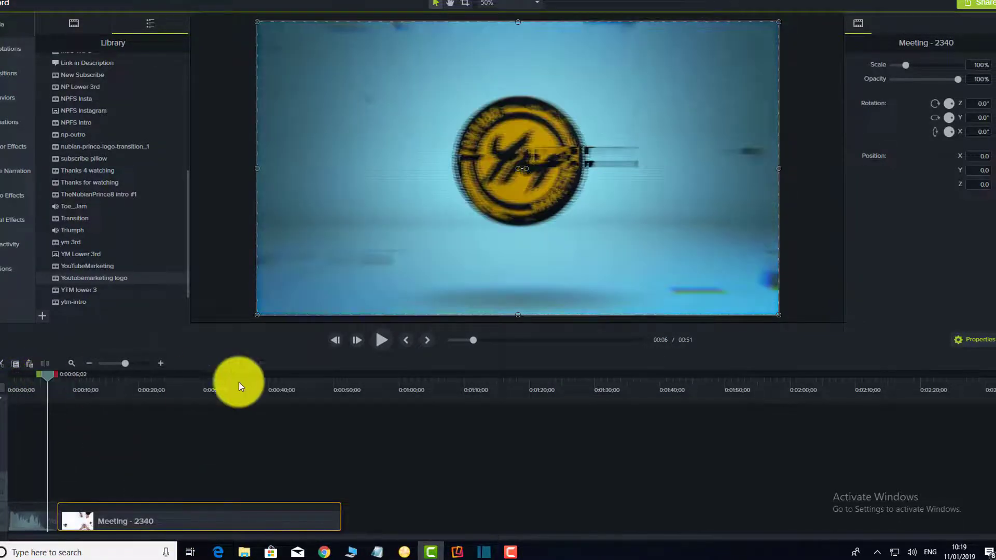
{"action": "left_click", "coordinate": [381, 338]}
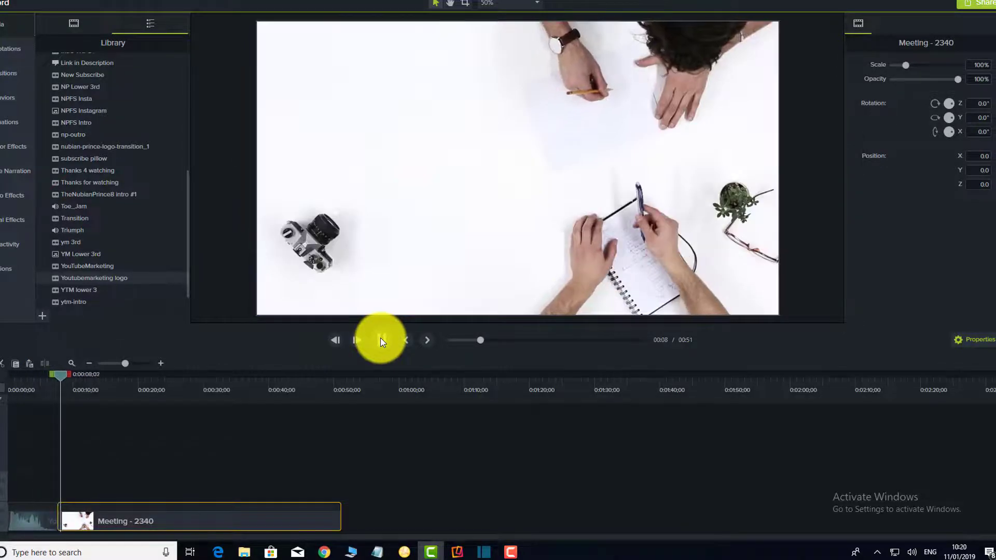
Add a transition to the start of the Meeting - 2340 clip, keep the clip against the logo intro, and play back the join.
{"action": "left_click", "coordinate": [381, 338]}
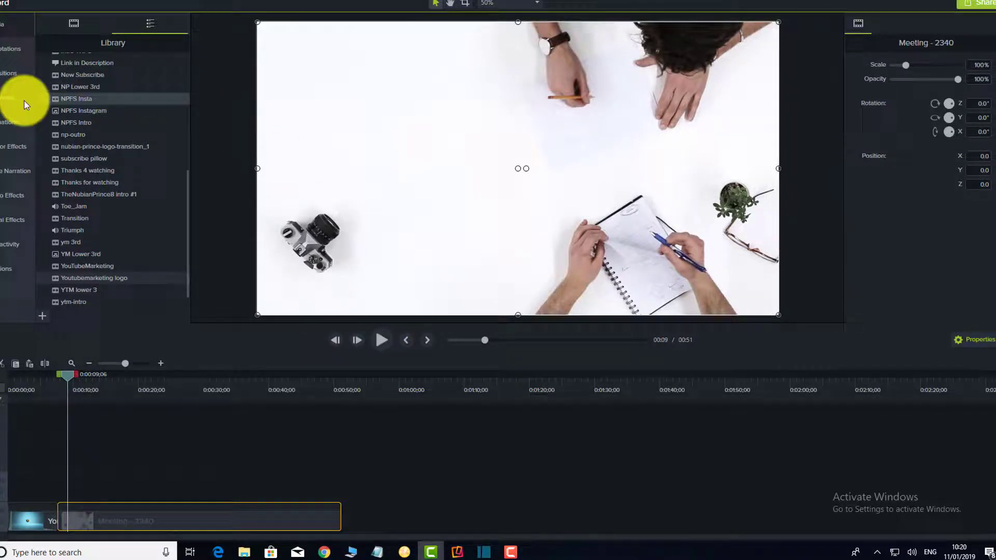
{"action": "left_click_drag", "start_coordinate": [125, 521], "coordinate": [133, 519]}
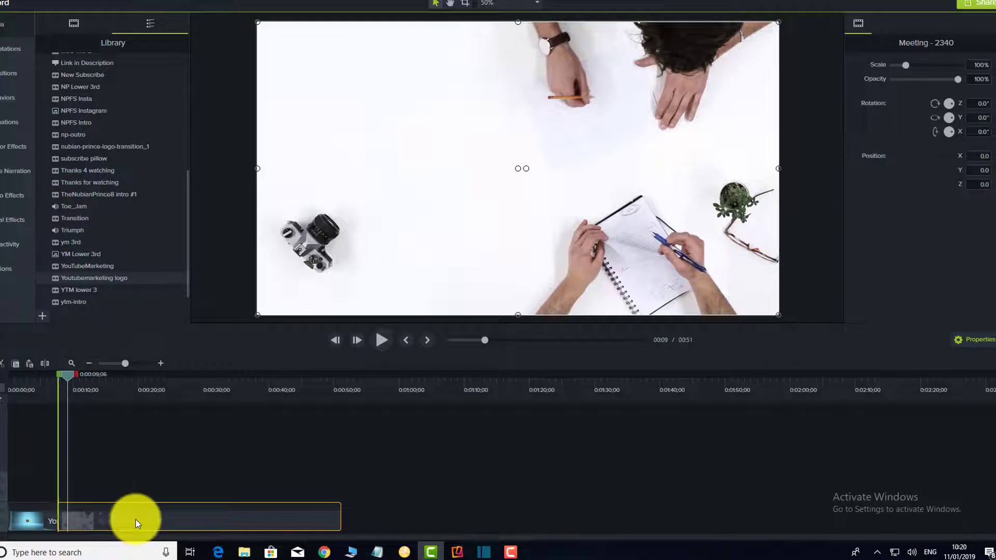
{"action": "left_click", "coordinate": [16, 75]}
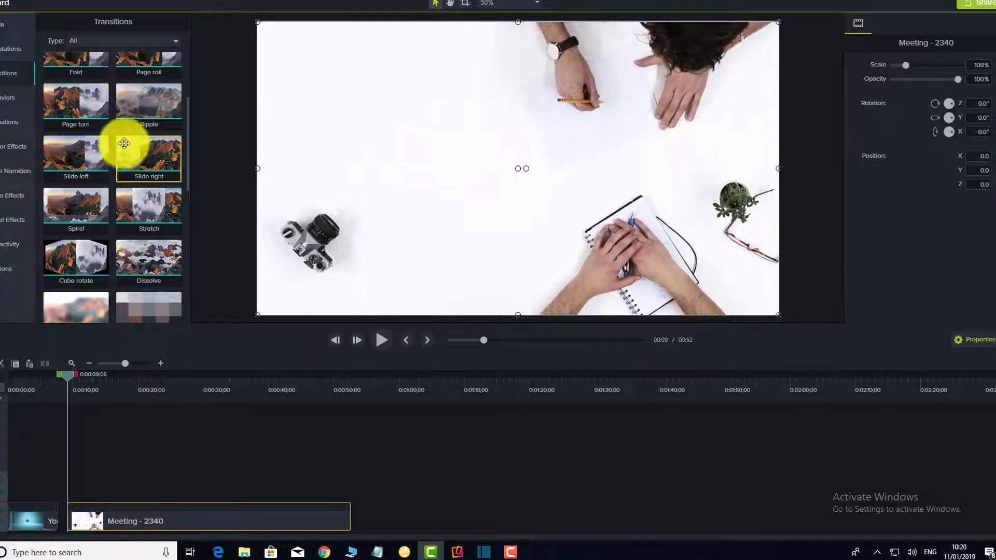
{"action": "scroll", "coordinate": [129, 232], "scroll_direction": "down", "scroll_amount": 1}
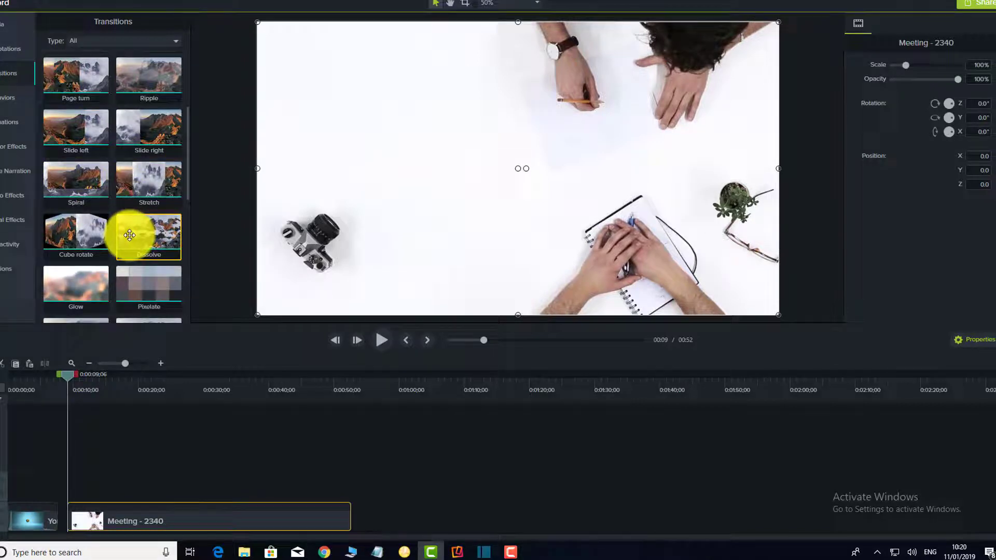
{"action": "scroll", "coordinate": [128, 228], "scroll_direction": "down", "scroll_amount": 1}
{"action": "scroll", "coordinate": [115, 207], "scroll_direction": "up", "scroll_amount": 1}
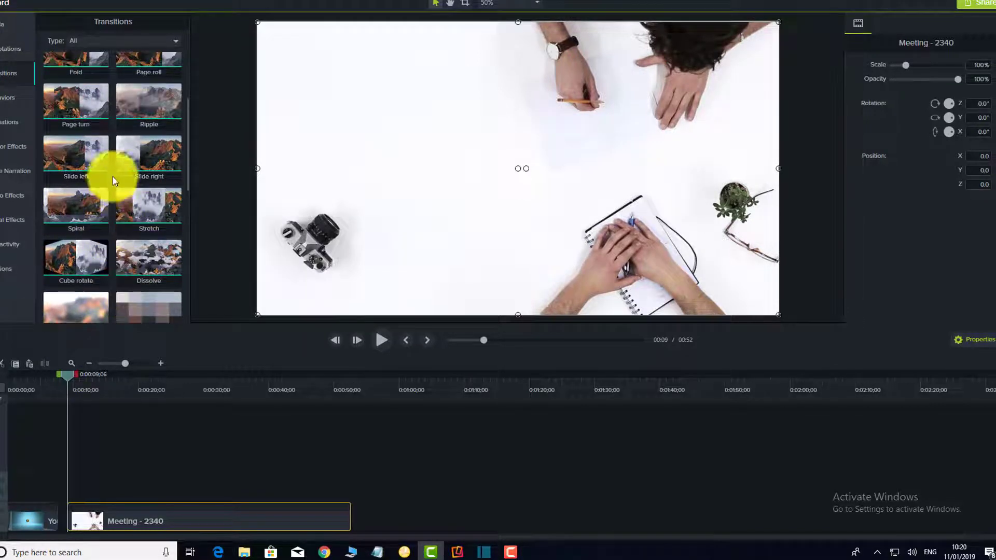
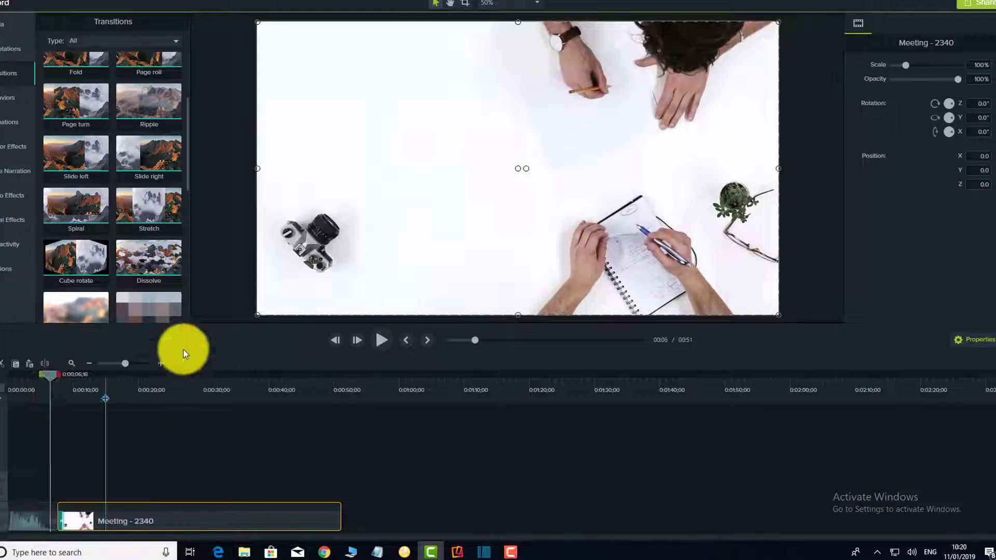
{"action": "key", "text": "space"}
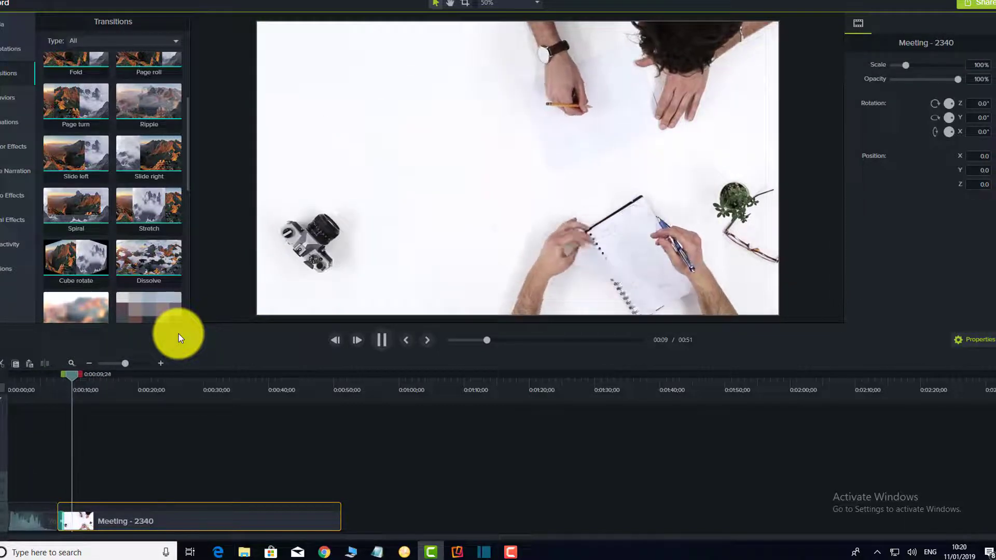
{"action": "left_click", "coordinate": [380, 341]}
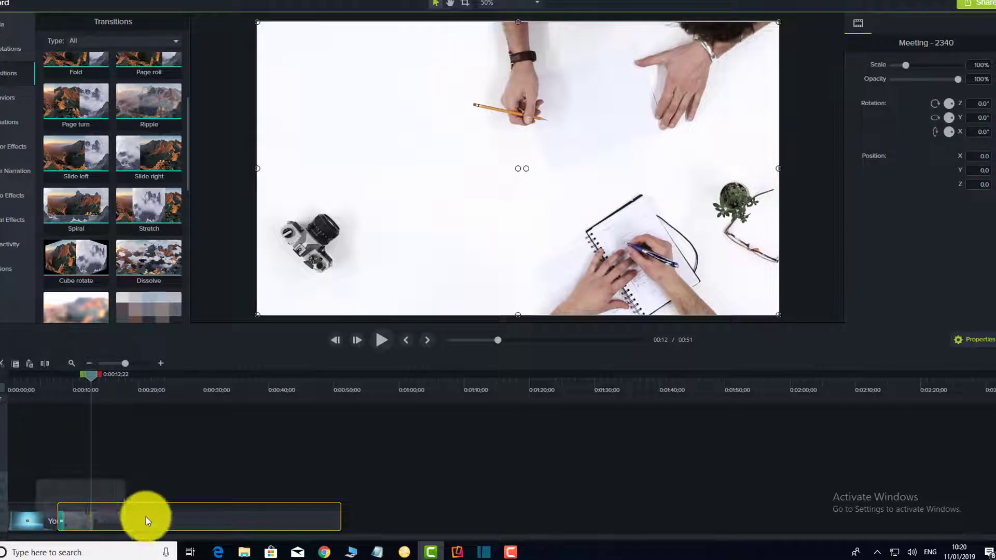
Add the New Subscribe asset from the library to the timeline at 0:00:12;22, above the Meeting - 2340 clip, and play it back.
{"action": "left_click", "coordinate": [12, 25]}
{"action": "left_click", "coordinate": [88, 21]}
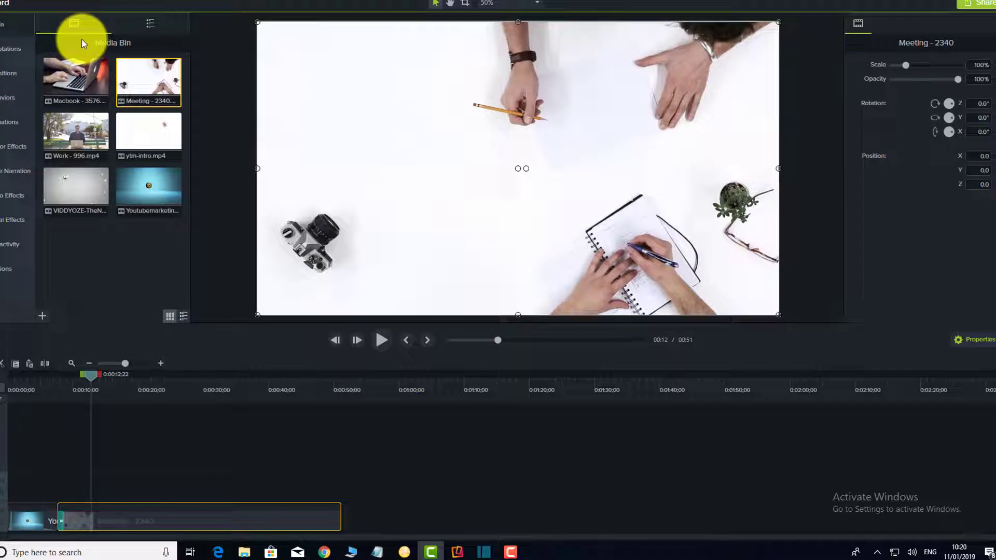
{"action": "left_click", "coordinate": [159, 27]}
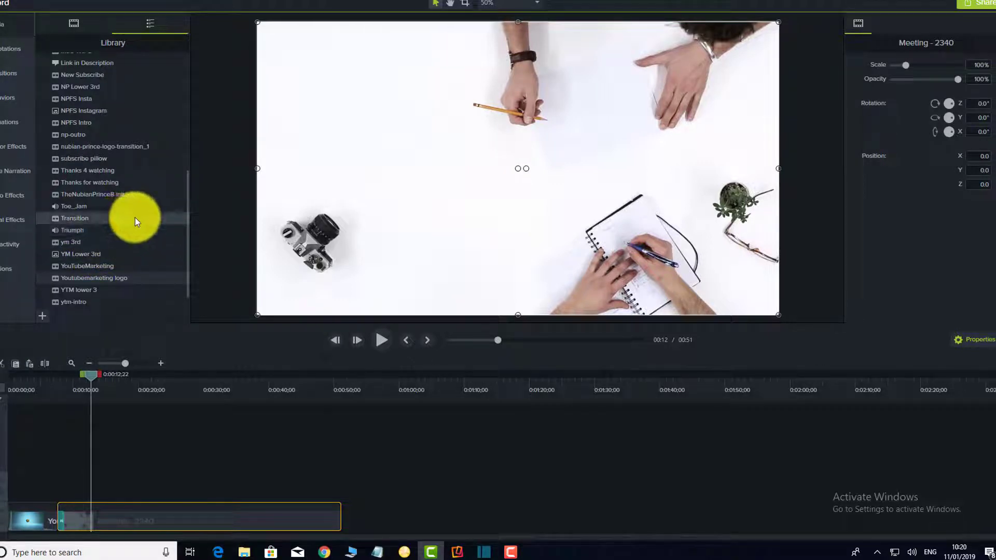
{"action": "scroll", "coordinate": [135, 217], "scroll_direction": "up", "scroll_amount": 2}
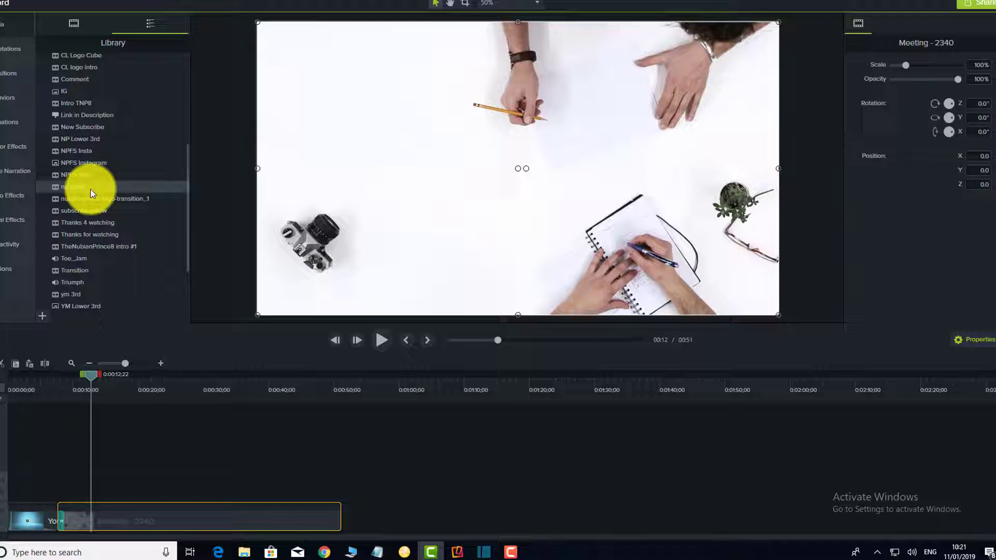
{"action": "right_click", "coordinate": [101, 131]}
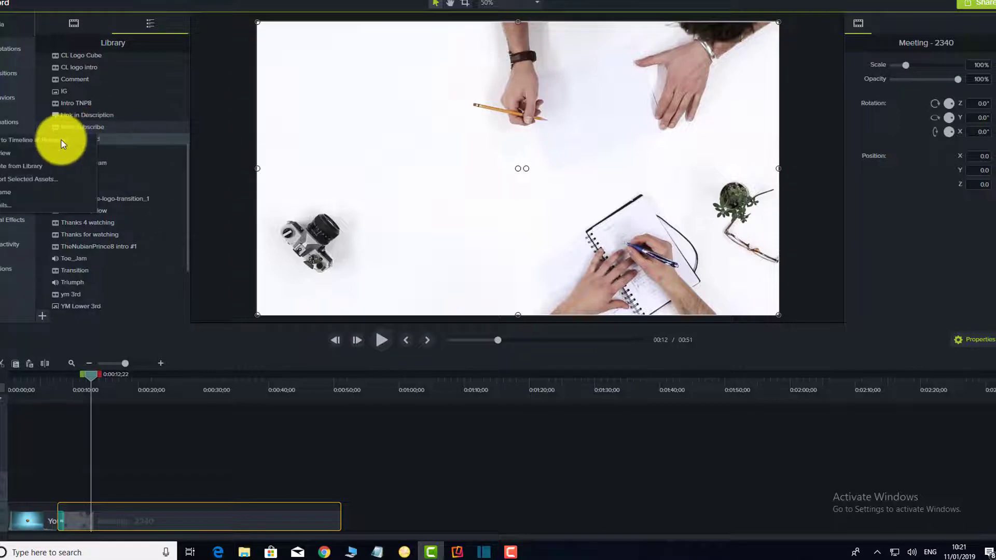
{"action": "left_click", "coordinate": [62, 143]}
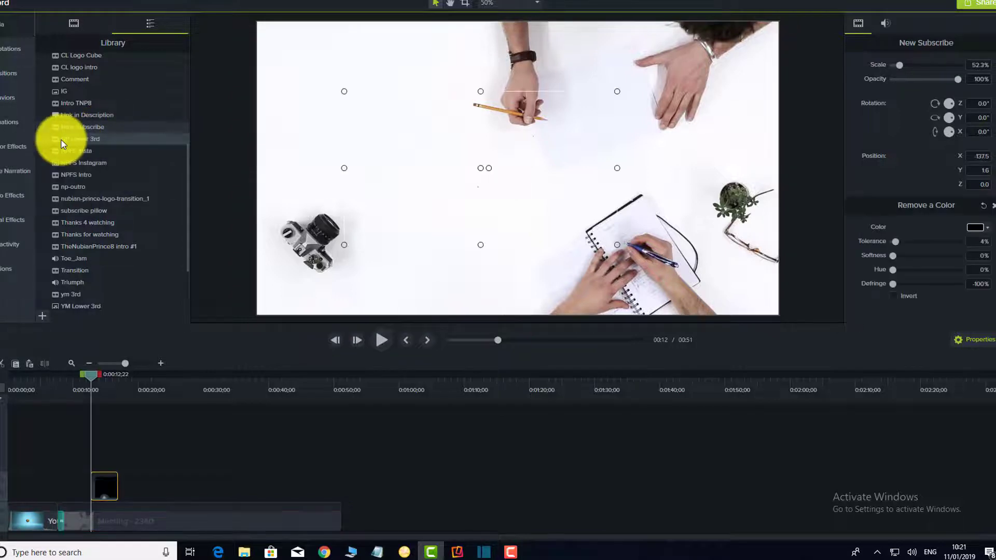
{"action": "left_click", "coordinate": [383, 341]}
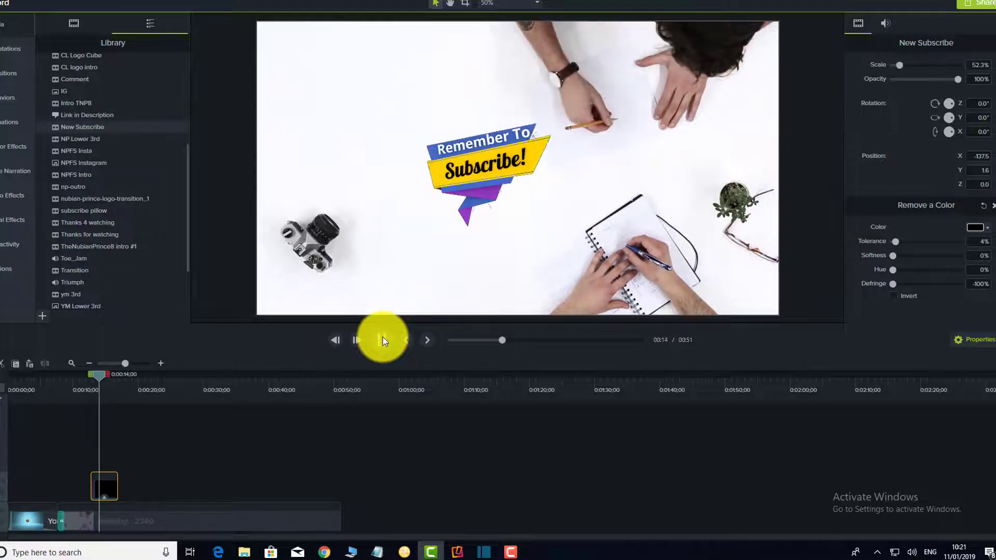
{"action": "left_click", "coordinate": [378, 337]}
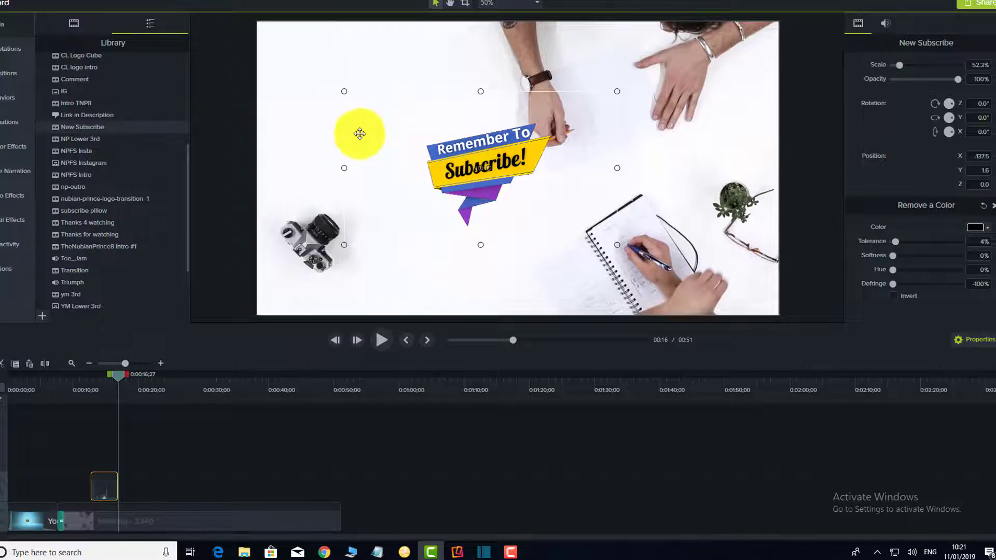
Move the New Subscribe graphic to the canvas's upper-left corner, at about X -457.5, Y 257.3, and replay that section.
{"action": "left_click_drag", "start_coordinate": [410, 141], "coordinate": [336, 80]}
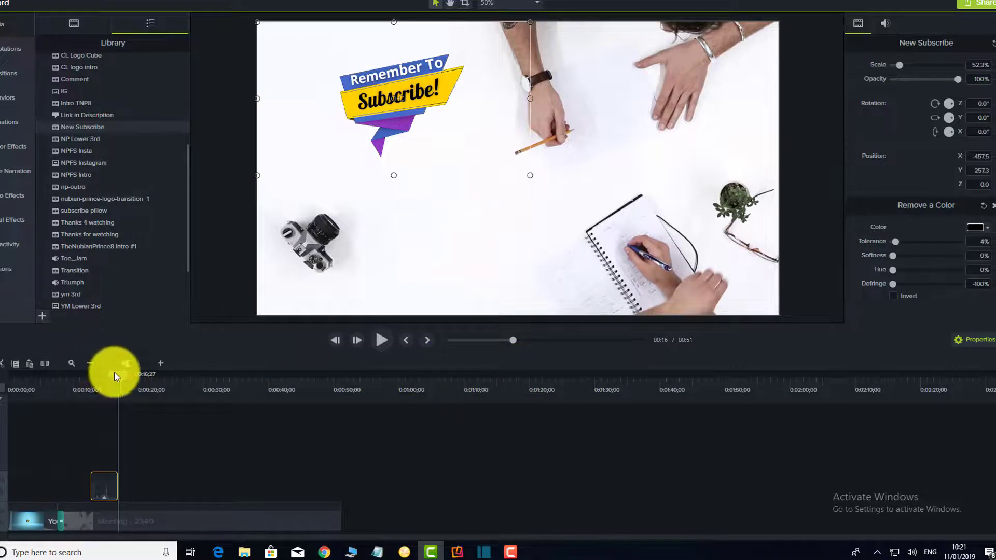
{"action": "left_click_drag", "start_coordinate": [116, 372], "coordinate": [81, 388]}
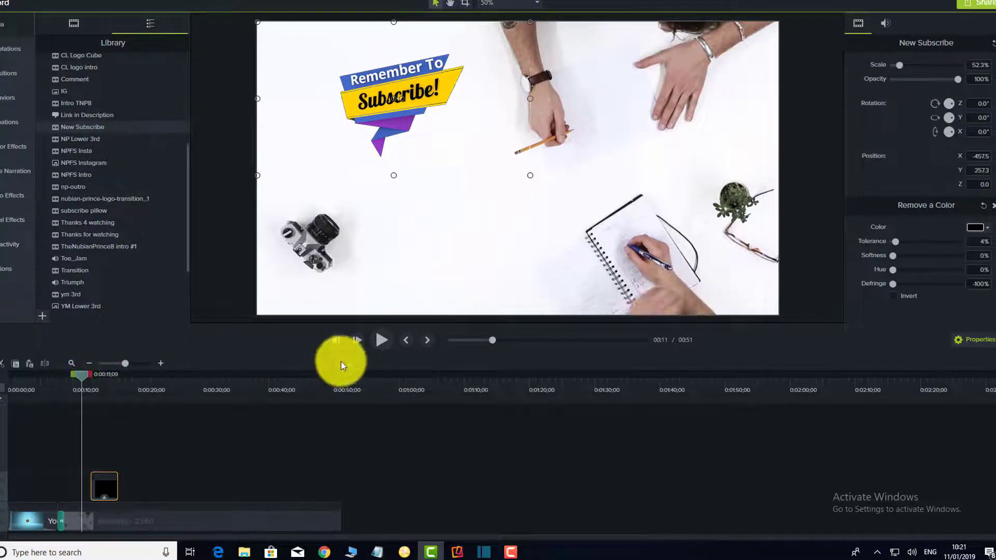
{"action": "left_click", "coordinate": [381, 339]}
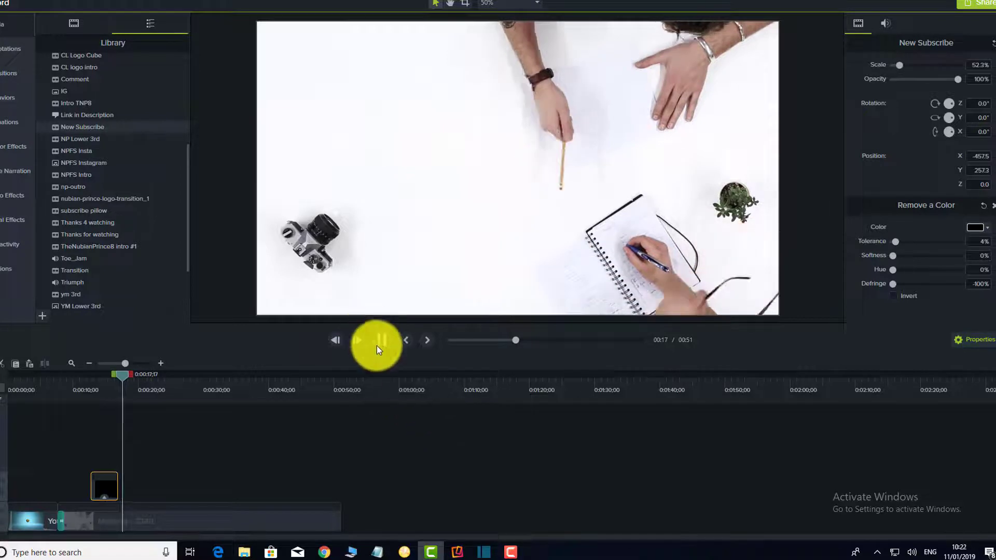
{"action": "left_click", "coordinate": [385, 338]}
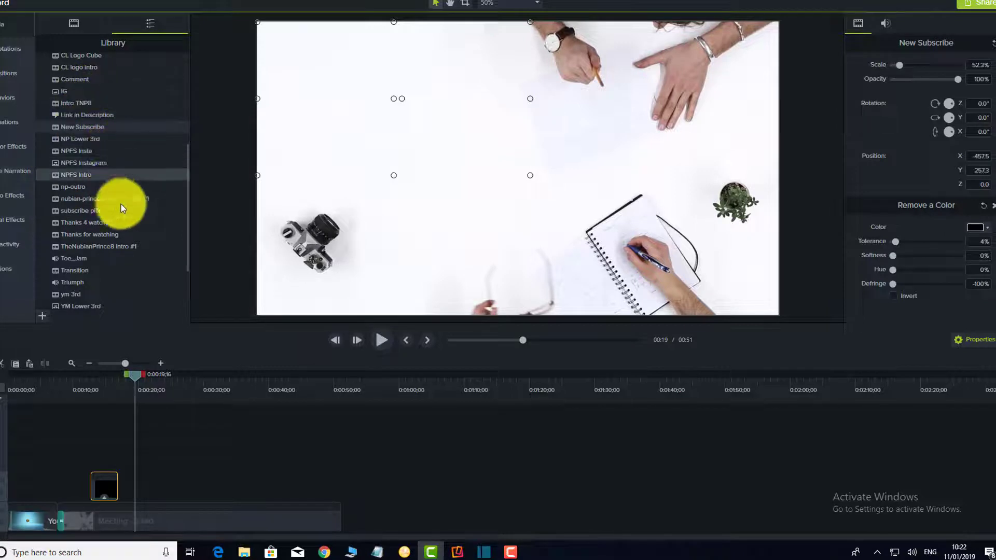
{"action": "scroll", "coordinate": [145, 190], "scroll_direction": "up", "scroll_amount": 2}
{"action": "scroll", "coordinate": [144, 188], "scroll_direction": "up", "scroll_amount": 1}
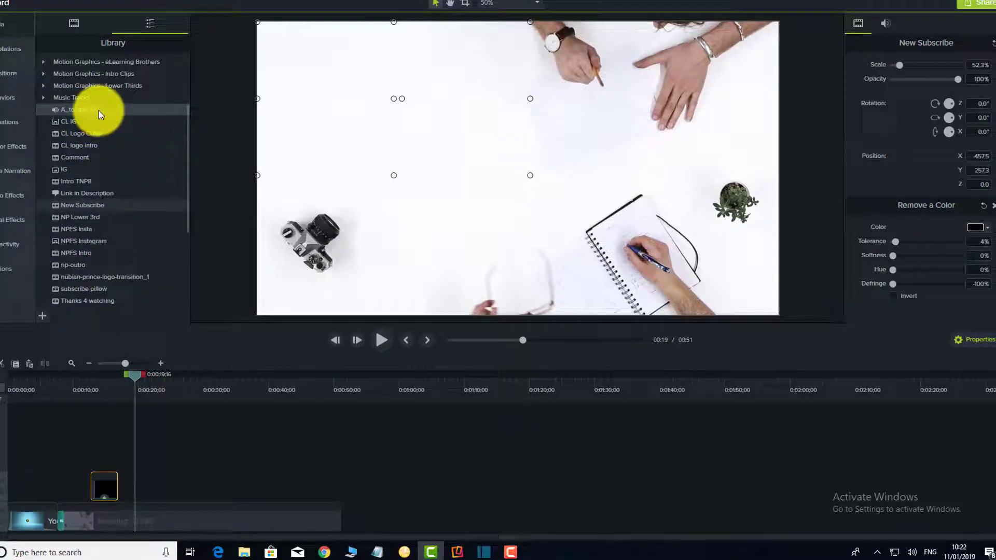
{"action": "left_click", "coordinate": [71, 24]}
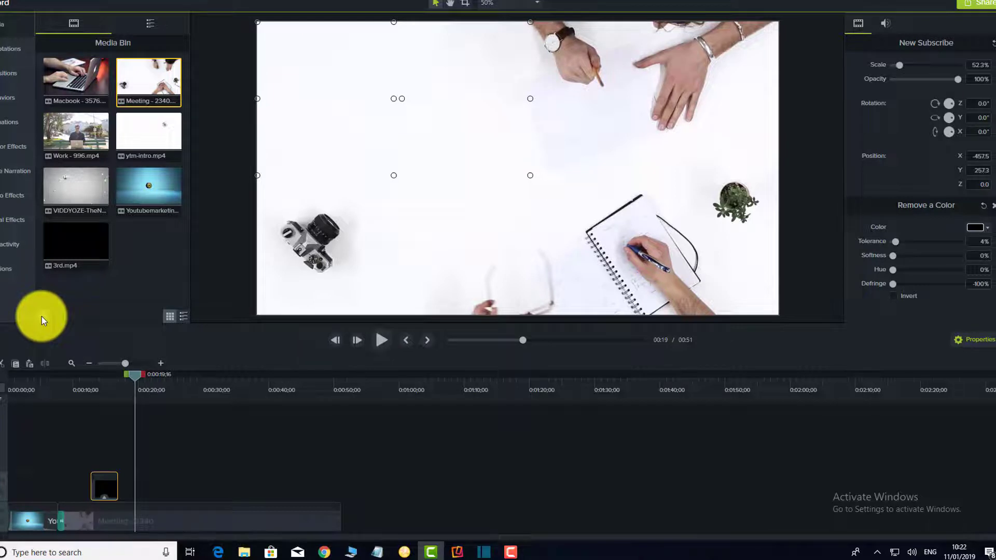
{"action": "left_click", "coordinate": [42, 316]}
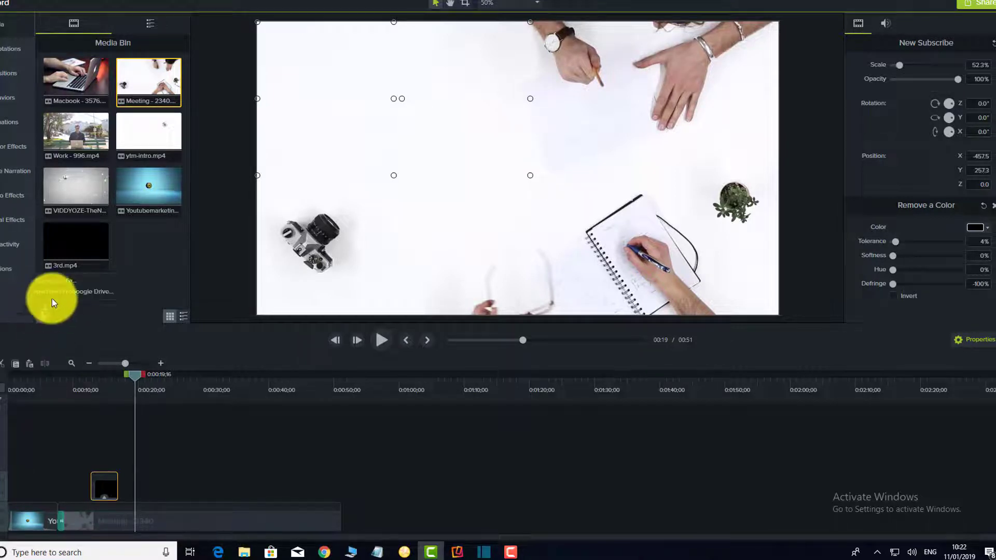
{"action": "left_click", "coordinate": [59, 280]}
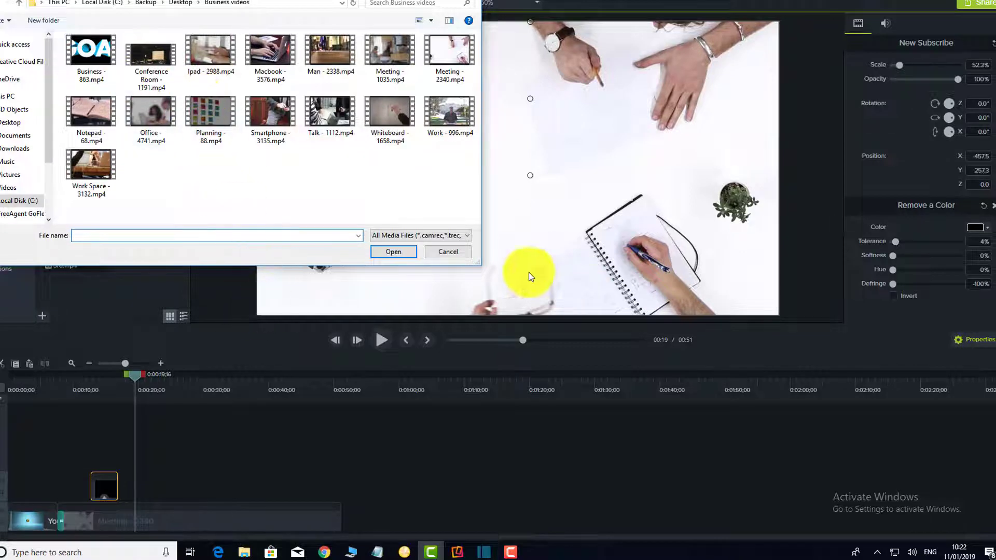
{"action": "left_click", "coordinate": [456, 251]}
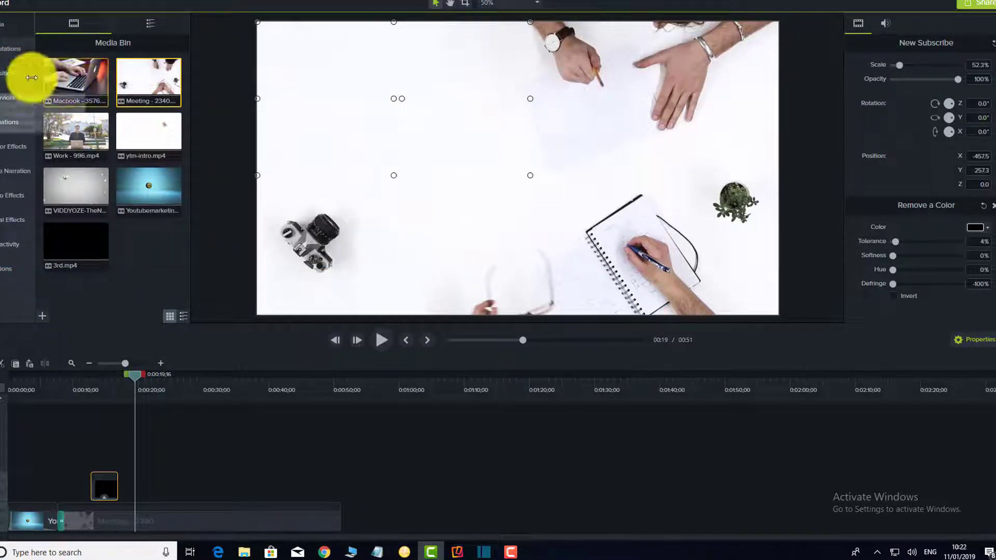
Add the A_to_the_O music from the library on its own track, spanning from the Meeting - 2340 clip's start to its end.
{"action": "left_click", "coordinate": [144, 24]}
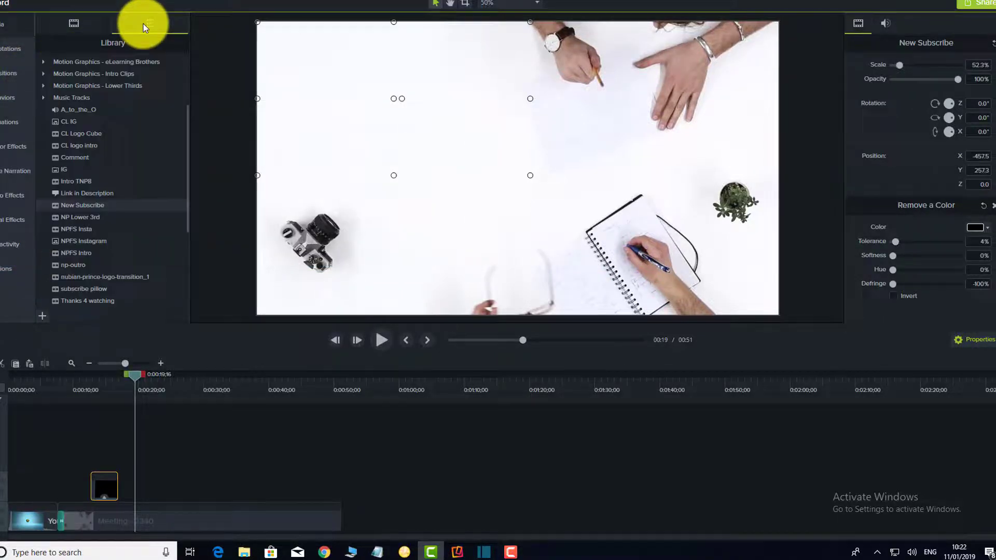
{"action": "right_click", "coordinate": [86, 112]}
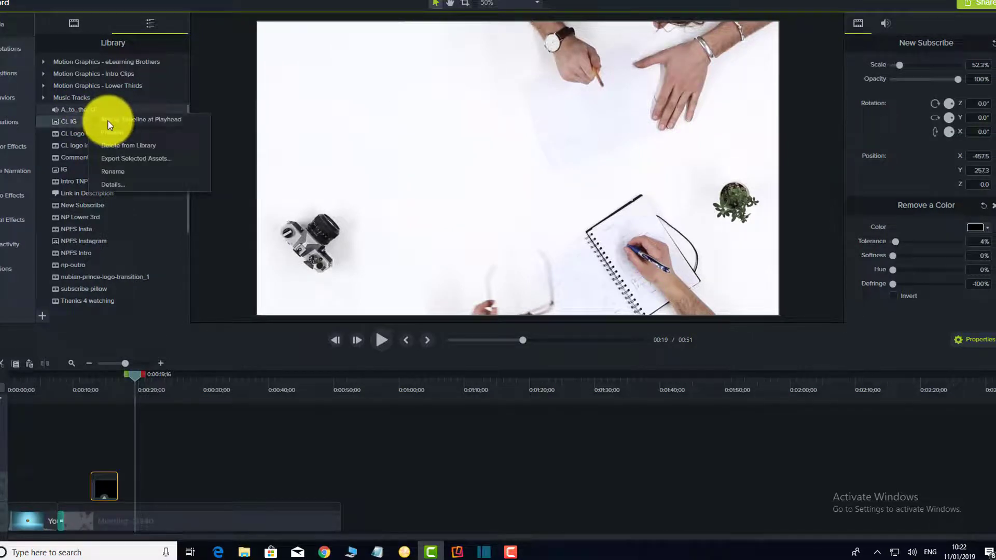
{"action": "left_click", "coordinate": [108, 120]}
{"action": "left_click_drag", "start_coordinate": [216, 491], "coordinate": [138, 461]}
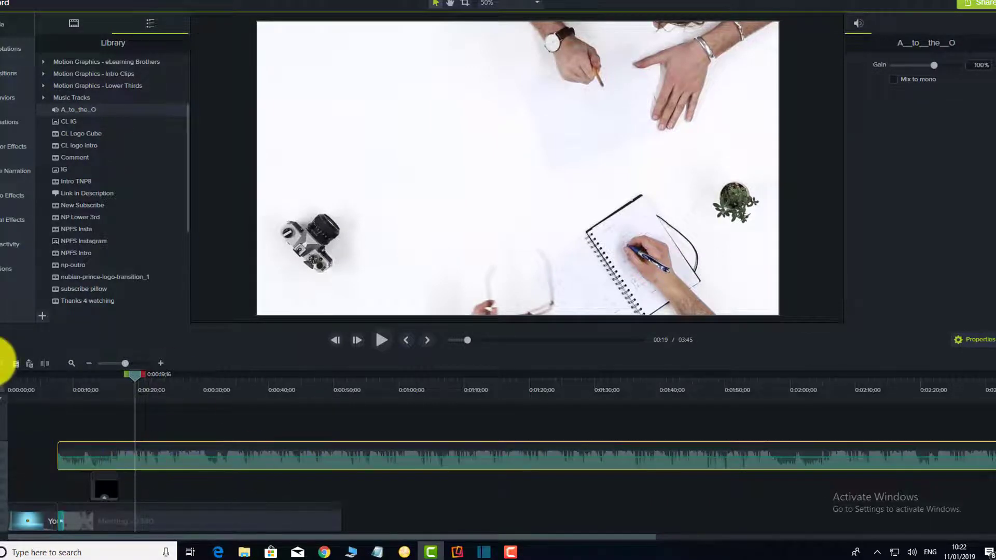
{"action": "left_click", "coordinate": [86, 363]}
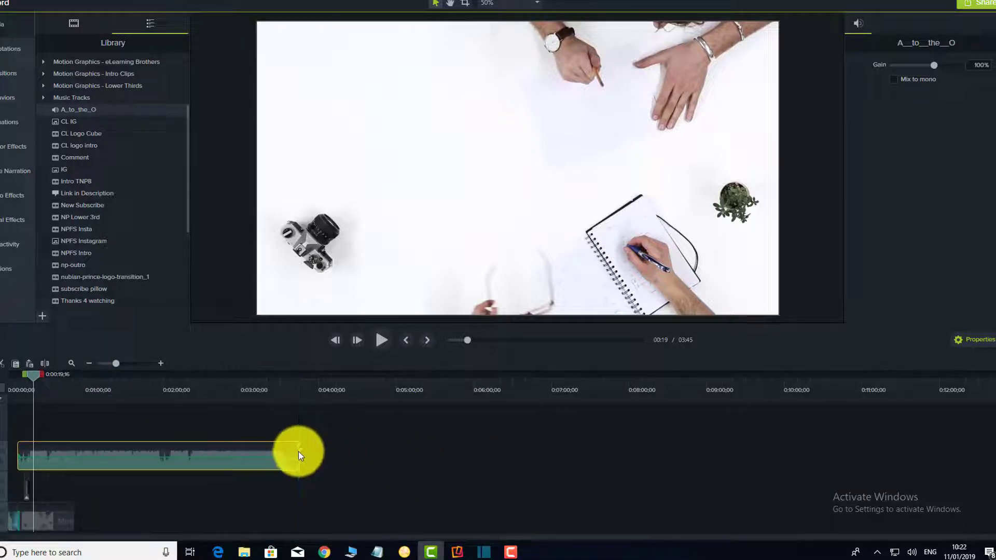
{"action": "left_click_drag", "start_coordinate": [298, 456], "coordinate": [65, 462]}
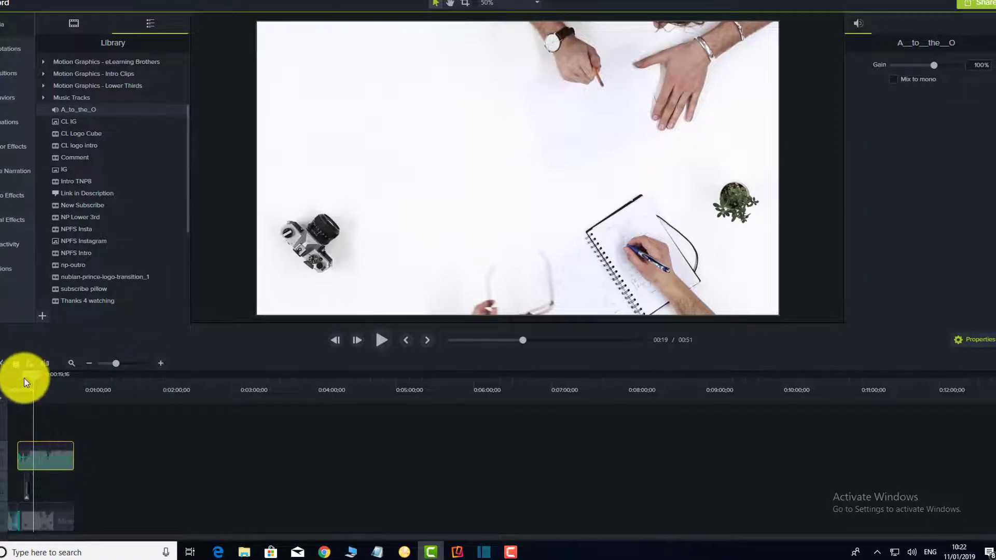
Play back the music with the footage, lower the A_to_the_O clip's volume in the timeline, and listen again.
{"action": "mouse_move", "coordinate": [31, 375]}
{"action": "left_mouse_down"}
{"action": "mouse_move", "coordinate": [10, 398]}
{"action": "mouse_move", "coordinate": [20, 382]}
{"action": "left_mouse_up"}
{"action": "key", "text": "space"}
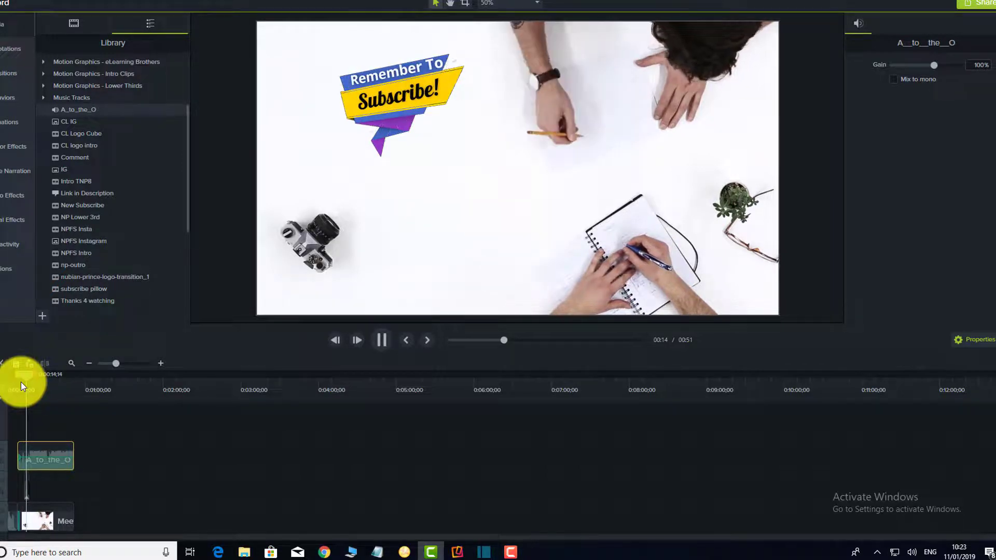
{"action": "key", "text": "space"}
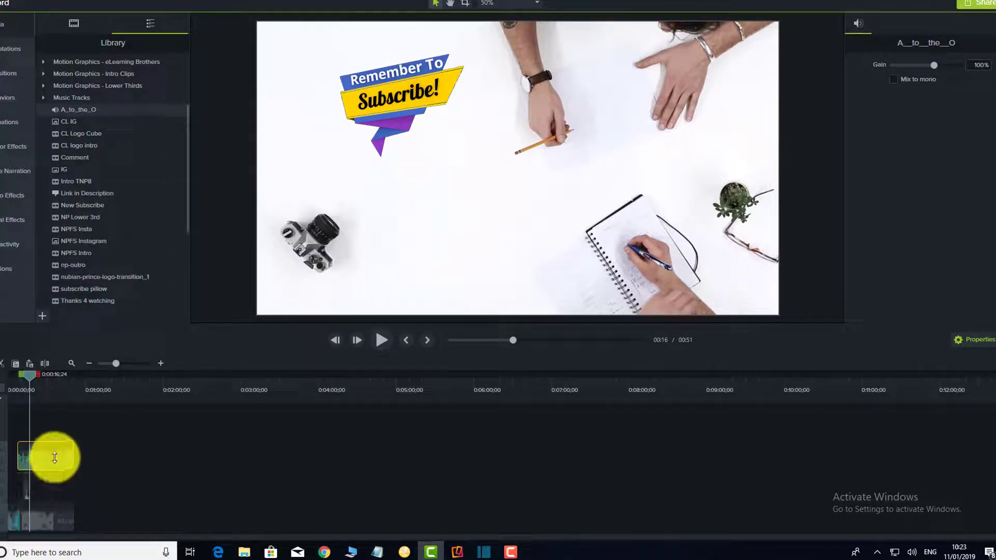
{"action": "left_click_drag", "start_coordinate": [54, 458], "coordinate": [56, 470]}
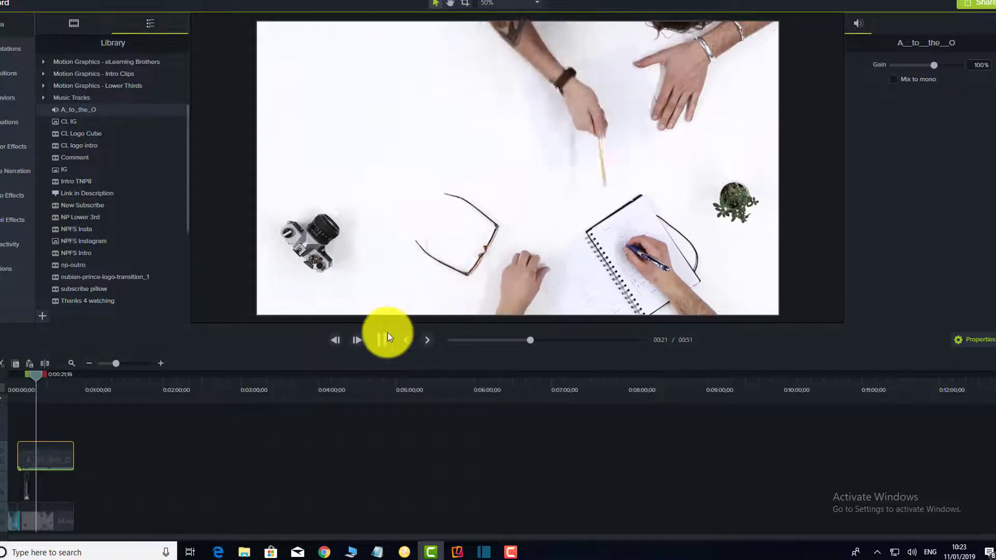
{"action": "left_click", "coordinate": [382, 340]}
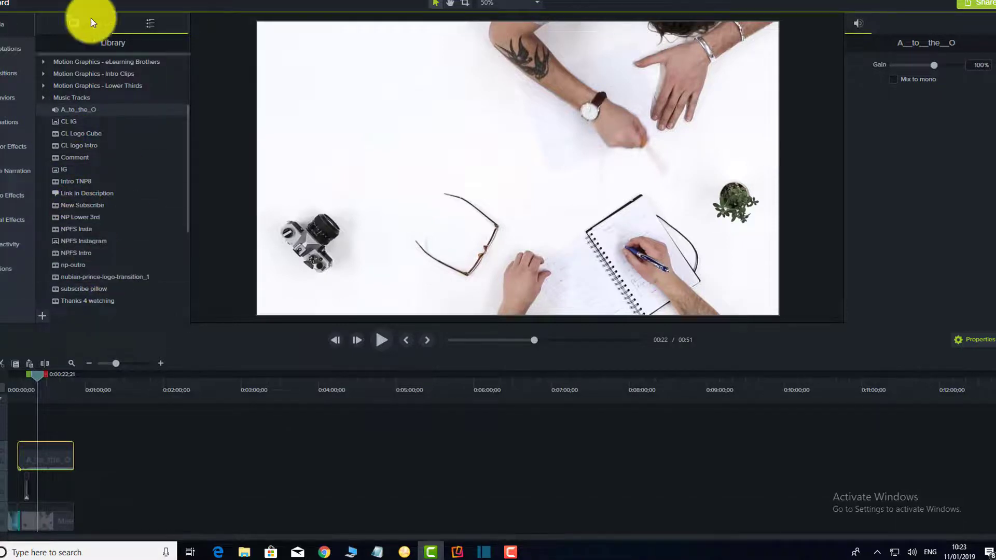
Add the Macbook - 3576 clip from the media bin to the timeline at 0:00:52;03, after the Meeting - 2340 clip.
{"action": "left_click", "coordinate": [56, 24]}
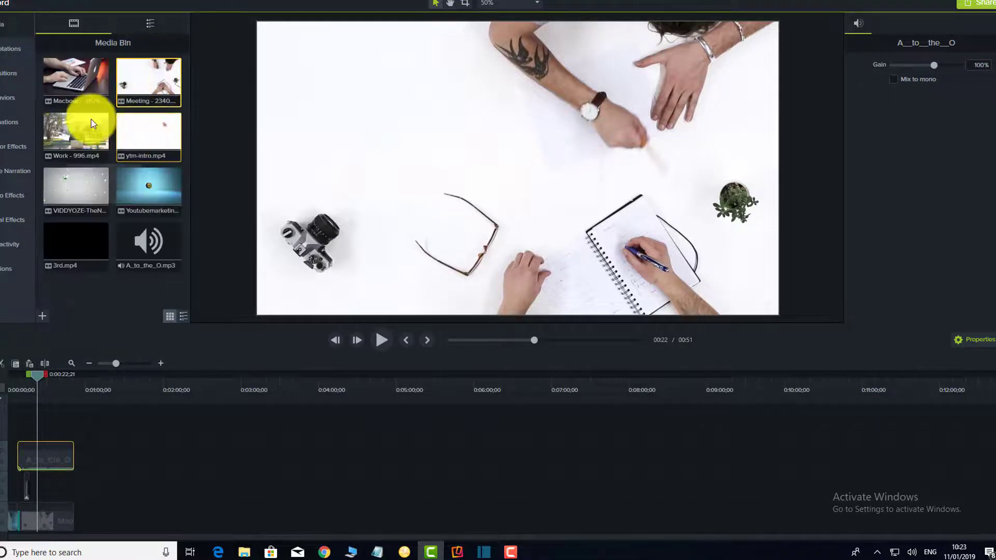
{"action": "left_click_drag", "start_coordinate": [33, 372], "coordinate": [74, 383]}
{"action": "left_click", "coordinate": [78, 78]}
{"action": "right_click", "coordinate": [97, 99]}
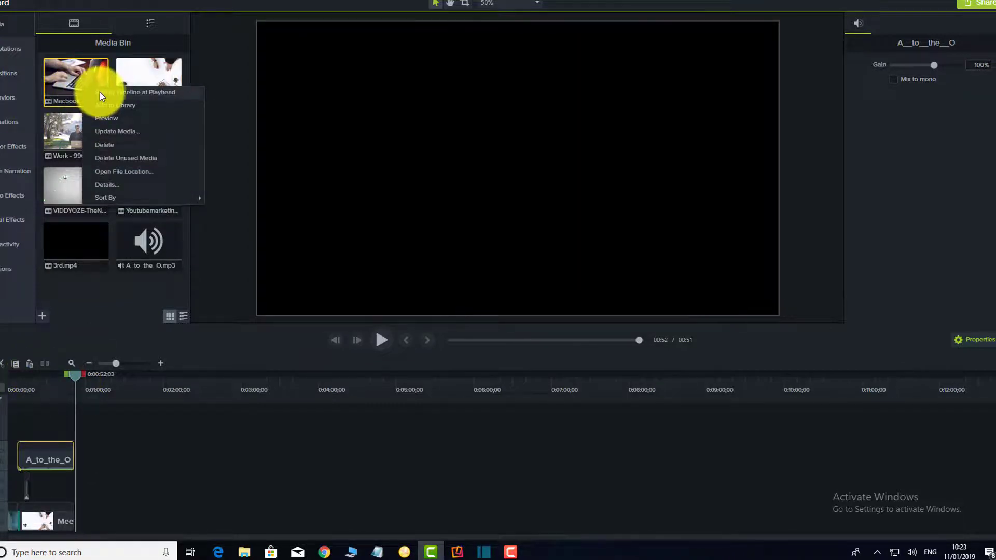
{"action": "left_click", "coordinate": [101, 92]}
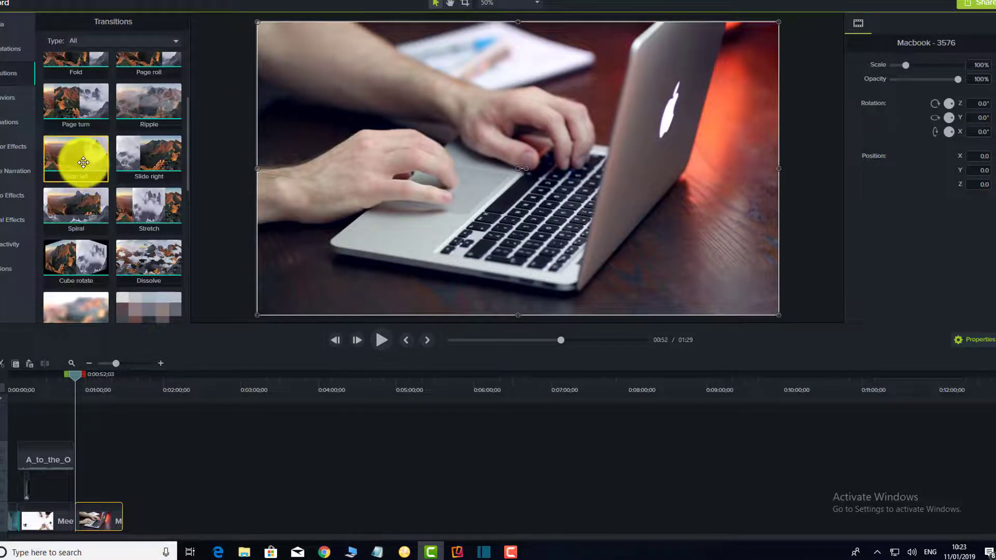
Apply a transition to the Macbook - 3576 clip and remove the one at its end, keeping only the starting transition.
{"action": "left_click_drag", "start_coordinate": [72, 198], "coordinate": [102, 524]}
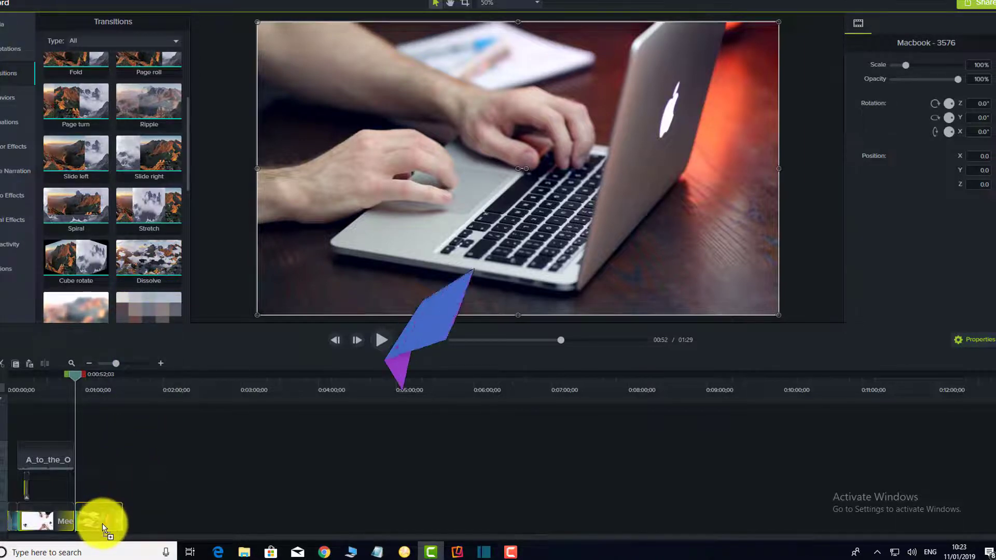
{"action": "left_click", "coordinate": [161, 363]}
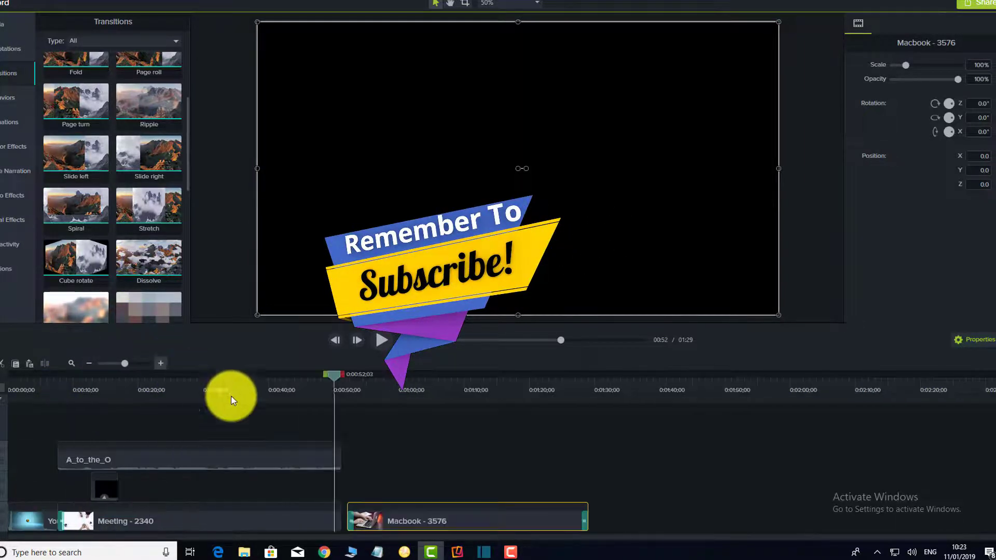
{"action": "left_click", "coordinate": [584, 513]}
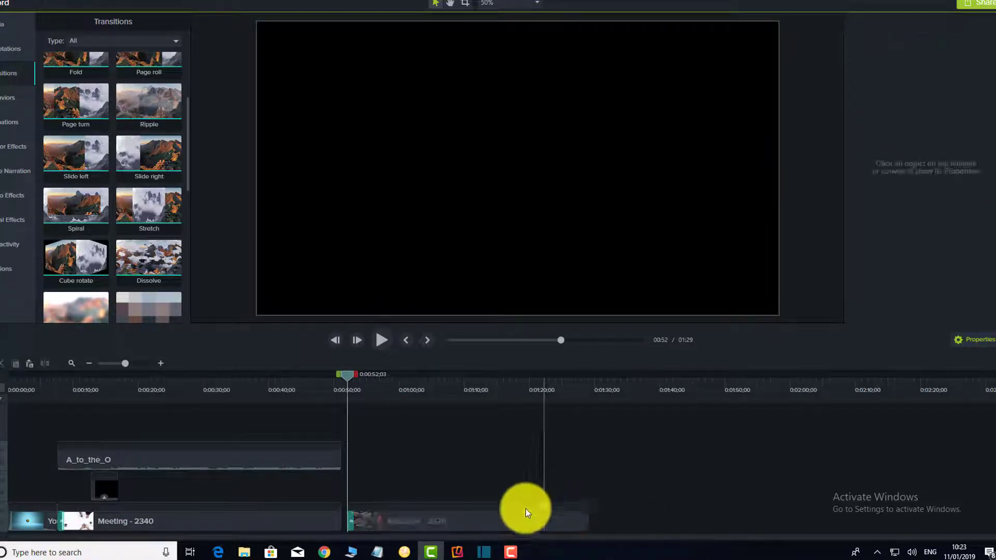
Move the Macbook - 3576 clip directly against the end of the Meeting - 2340 clip and play back the join.
{"action": "mouse_move", "coordinate": [500, 519]}
{"action": "left_mouse_down"}
{"action": "mouse_move", "coordinate": [469, 528]}
{"action": "mouse_move", "coordinate": [365, 375]}
{"action": "mouse_move", "coordinate": [334, 388]}
{"action": "left_mouse_up"}
{"action": "left_click", "coordinate": [382, 340]}
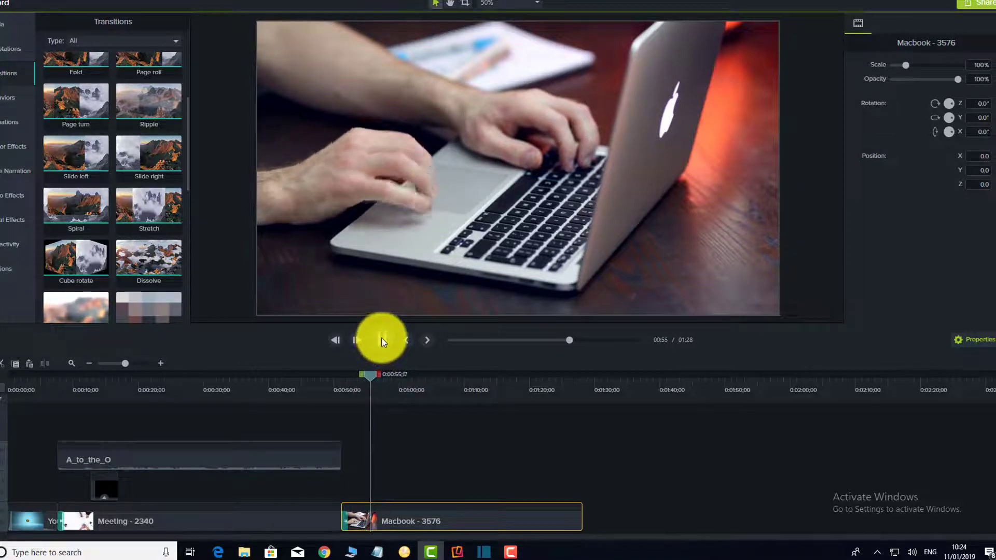
{"action": "left_click", "coordinate": [381, 340]}
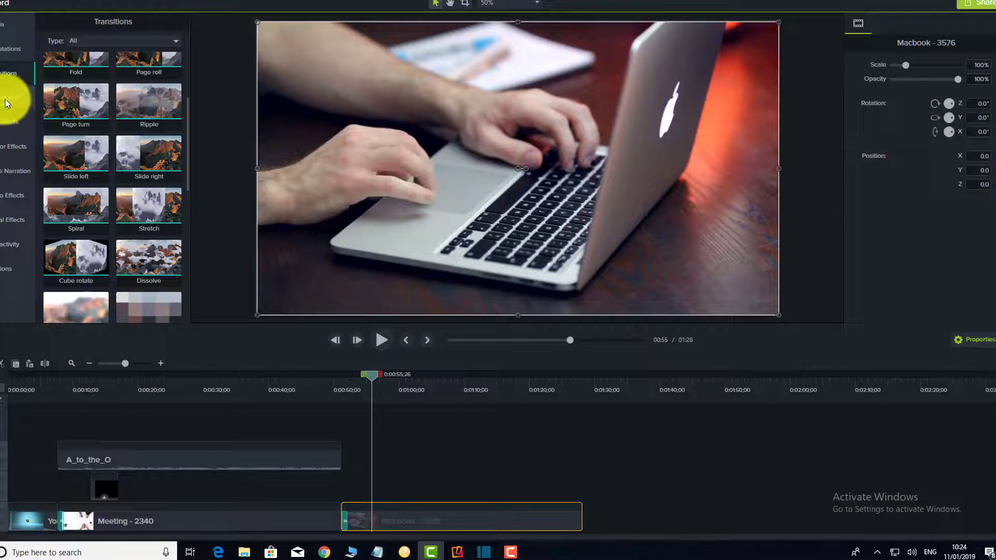
Add a red speech bubble callout at 0:00:55;26 above the Macbook clip, with the text "How much for a Macbook?".
{"action": "left_click", "coordinate": [2, 51]}
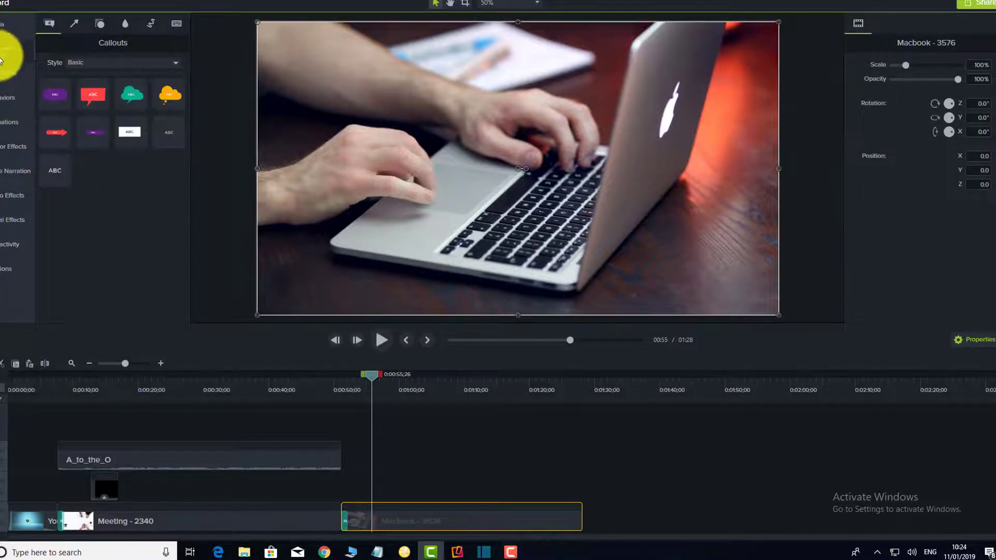
{"action": "left_click_drag", "start_coordinate": [94, 96], "coordinate": [63, 111]}
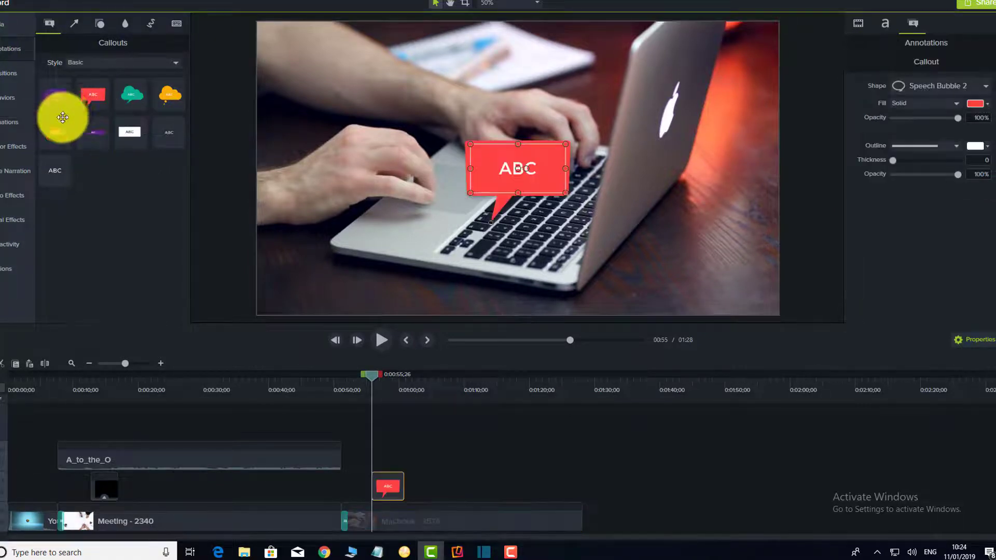
{"action": "double_click", "coordinate": [504, 169]}
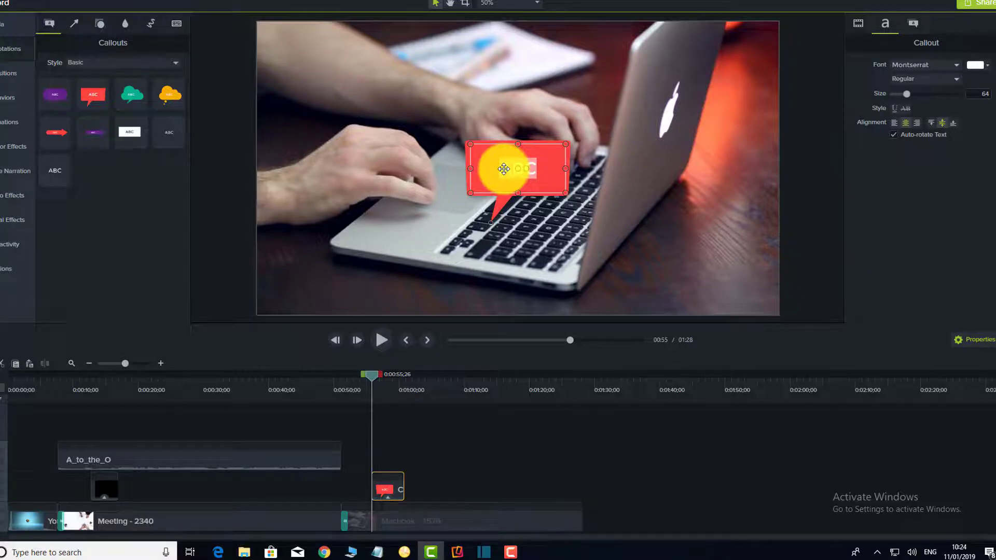
{"action": "type", "text": "uch for"}
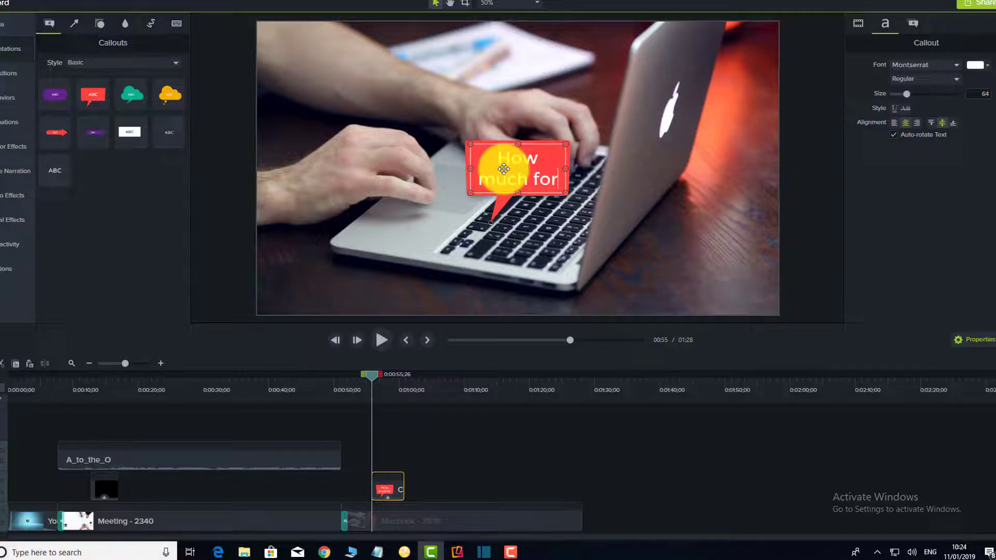
{"action": "type", "text": " is a Ma"}
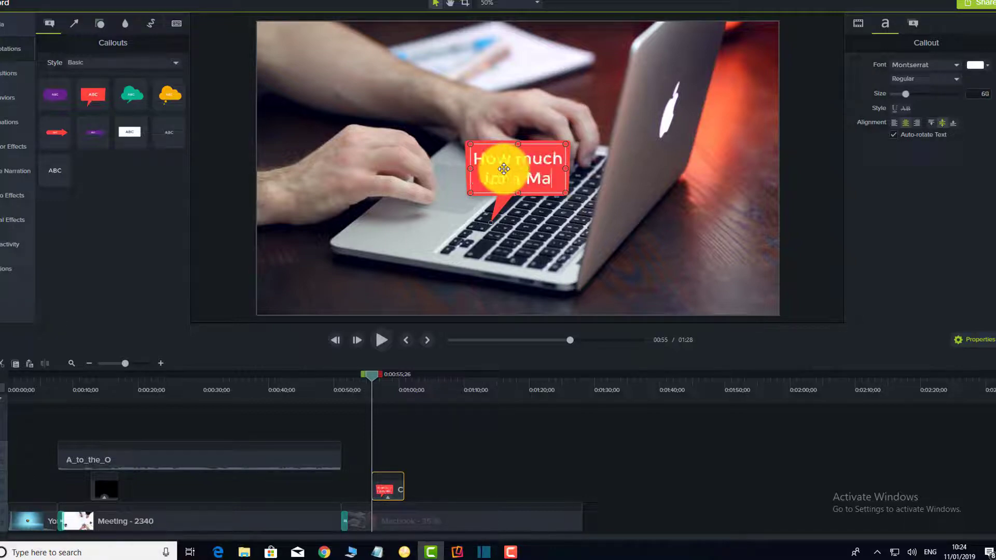
{"action": "type", "text": "cbook?"}
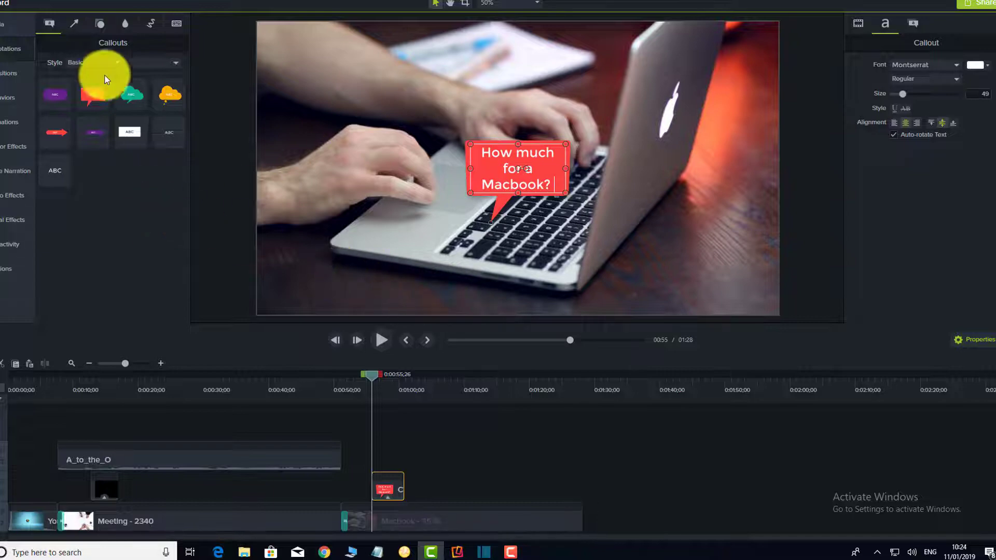
Apply a behavior to the speech bubble callout and play back its animation.
{"action": "left_click", "coordinate": [7, 100]}
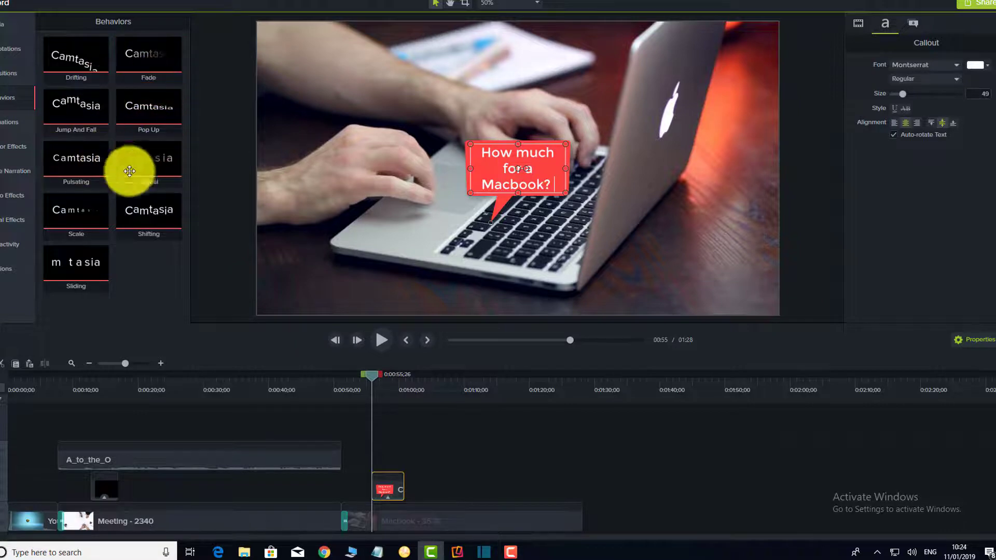
{"action": "left_click", "coordinate": [159, 157]}
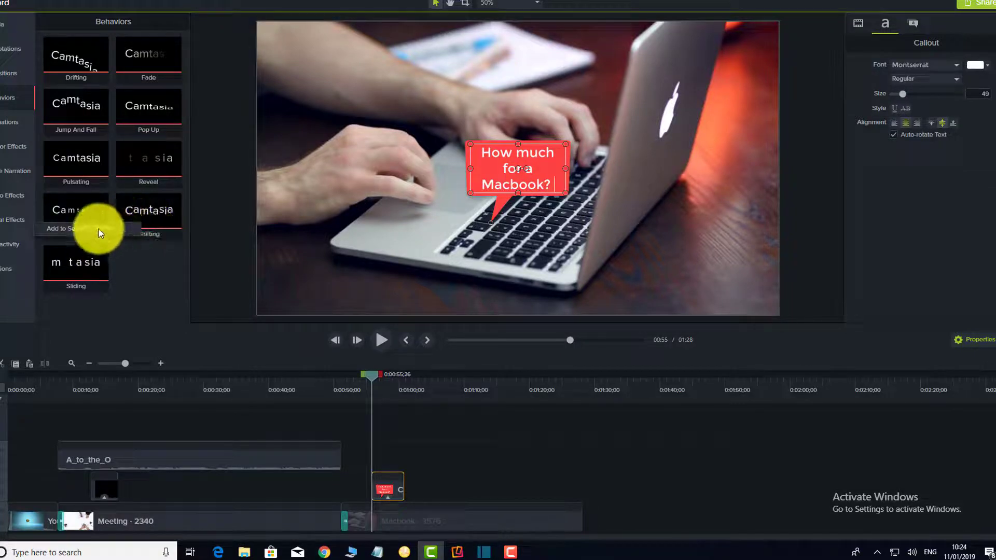
{"action": "left_click", "coordinate": [99, 229]}
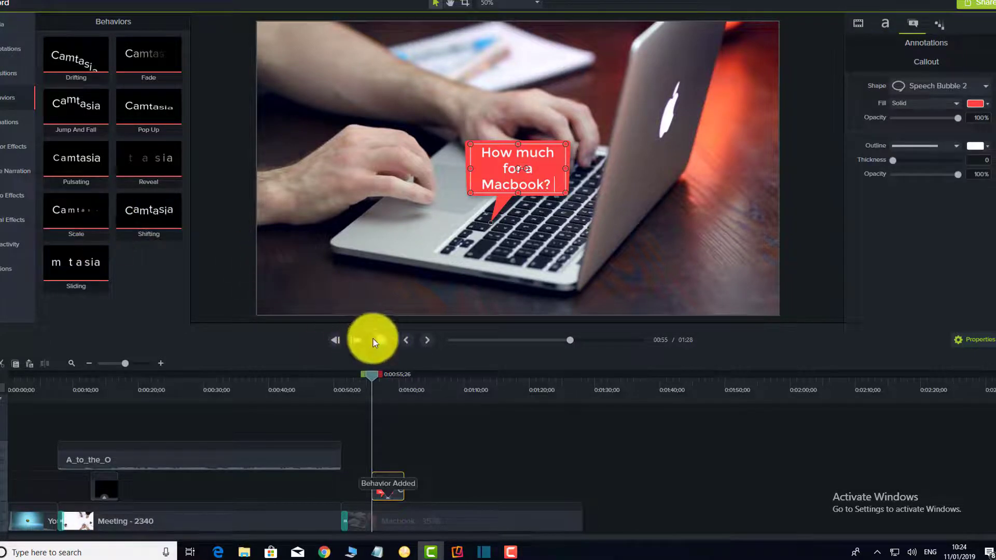
{"action": "left_click", "coordinate": [378, 339]}
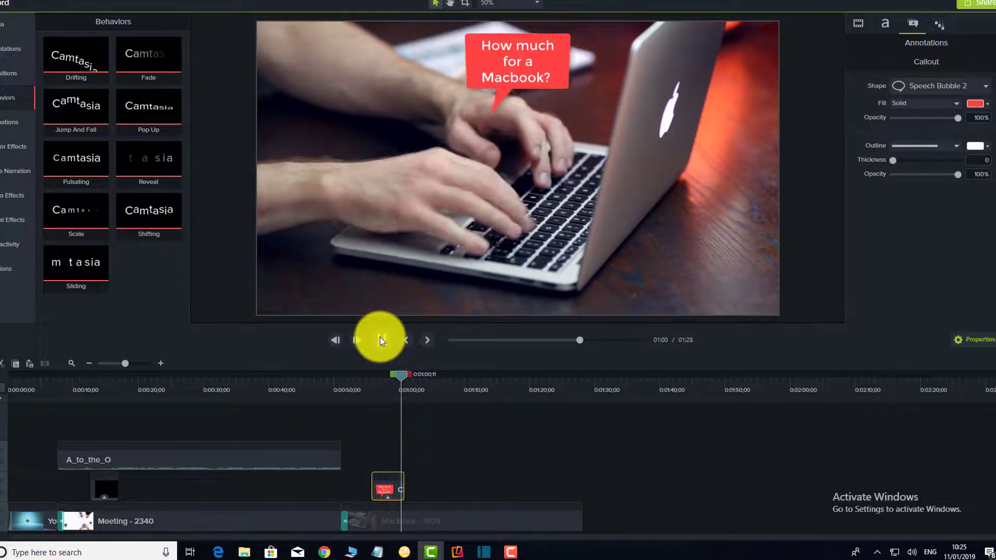
{"action": "left_click", "coordinate": [382, 340]}
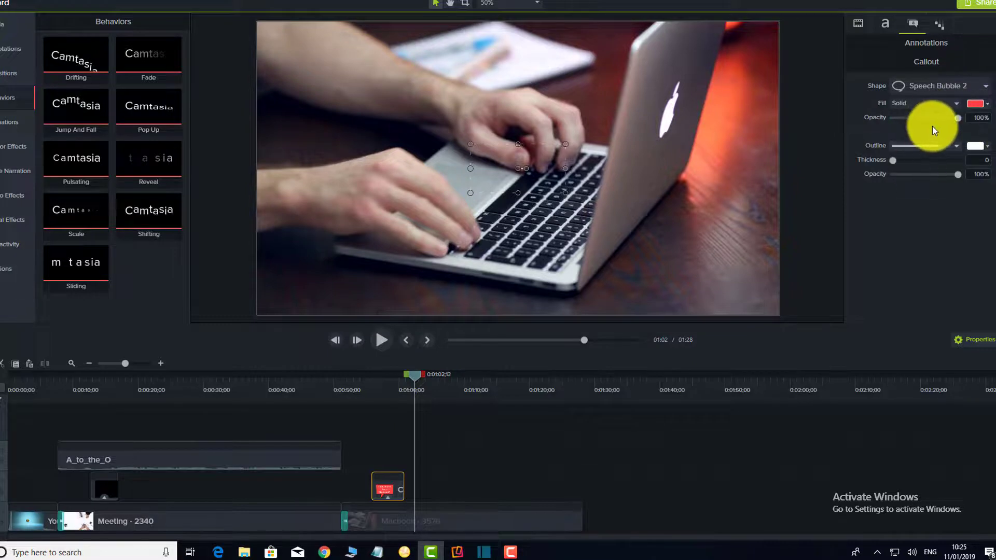
Return the playhead to 0:00:58;11 and change the callout's fill first to yellow, settling on blue.
{"action": "left_click_drag", "start_coordinate": [416, 381], "coordinate": [385, 397]}
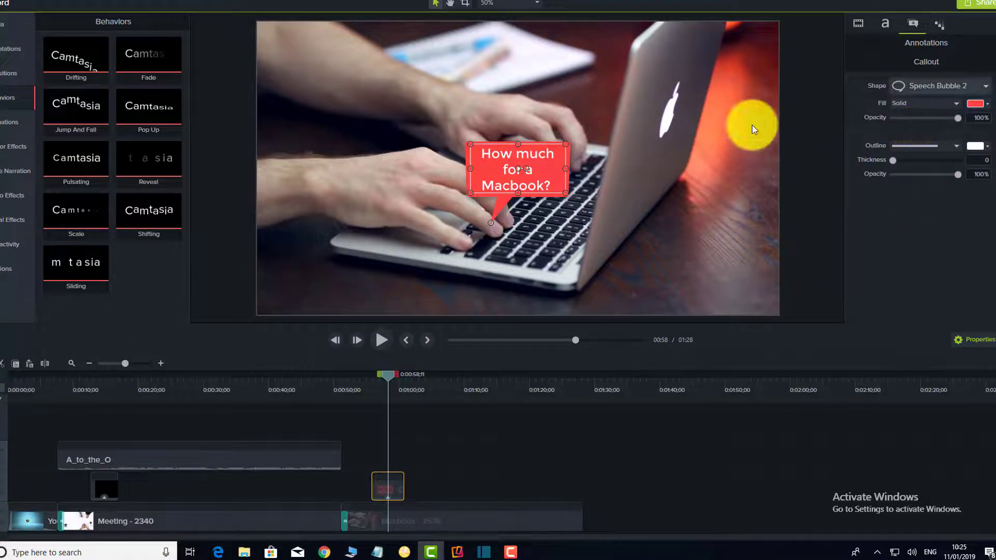
{"action": "left_click", "coordinate": [977, 104]}
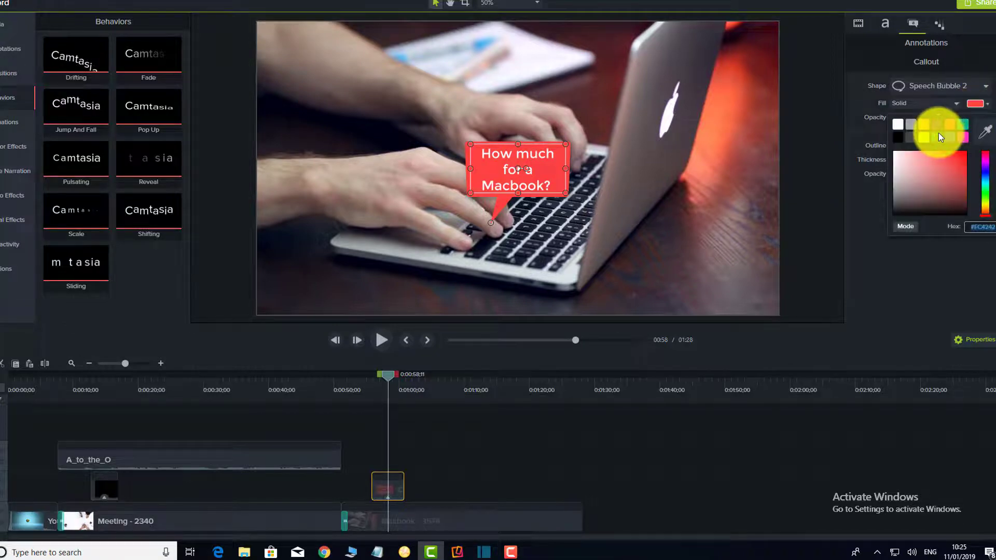
{"action": "left_click", "coordinate": [922, 138]}
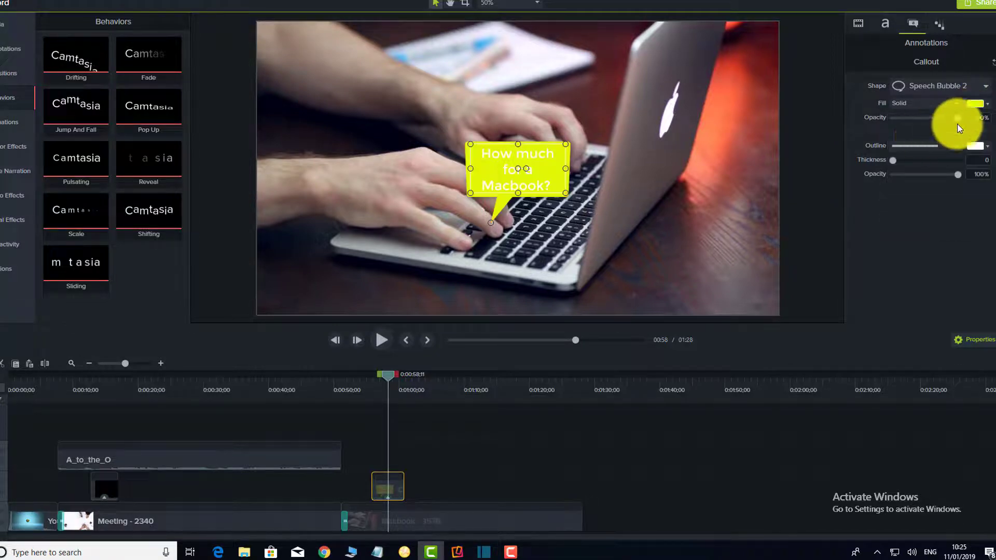
{"action": "left_click", "coordinate": [975, 103]}
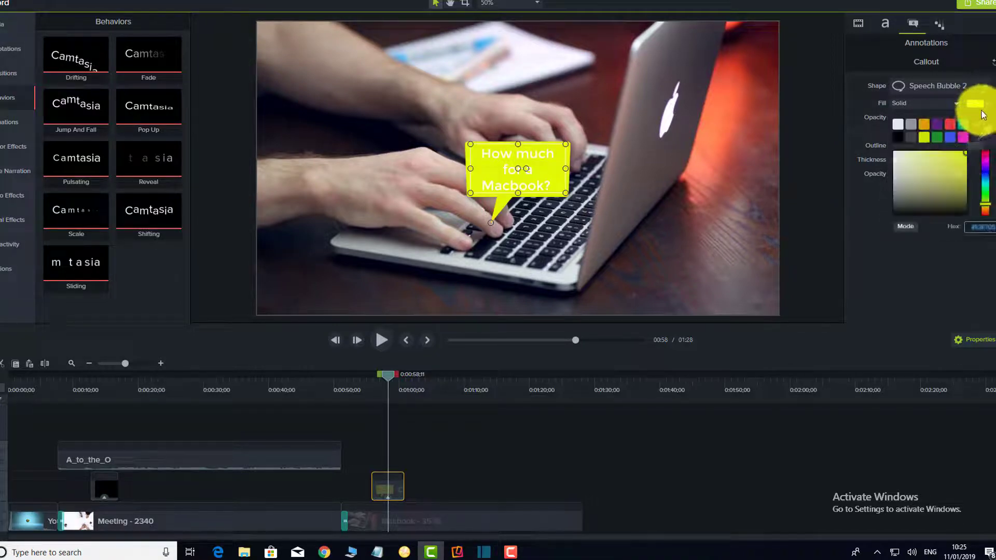
{"action": "left_click", "coordinate": [948, 136]}
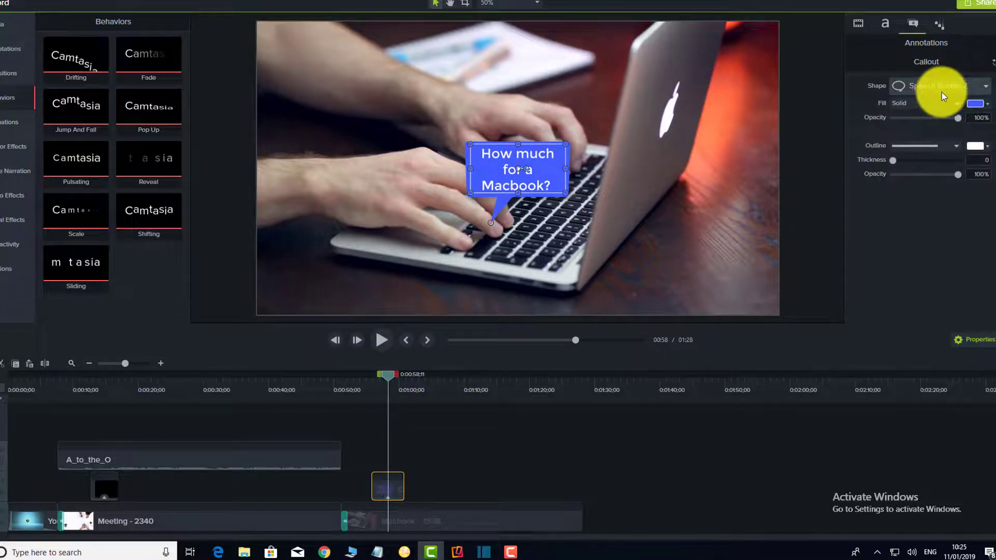
Try the Thought Bubble 1 shape on the callout and switch it back to Speech Bubble 2.
{"action": "left_click", "coordinate": [989, 91]}
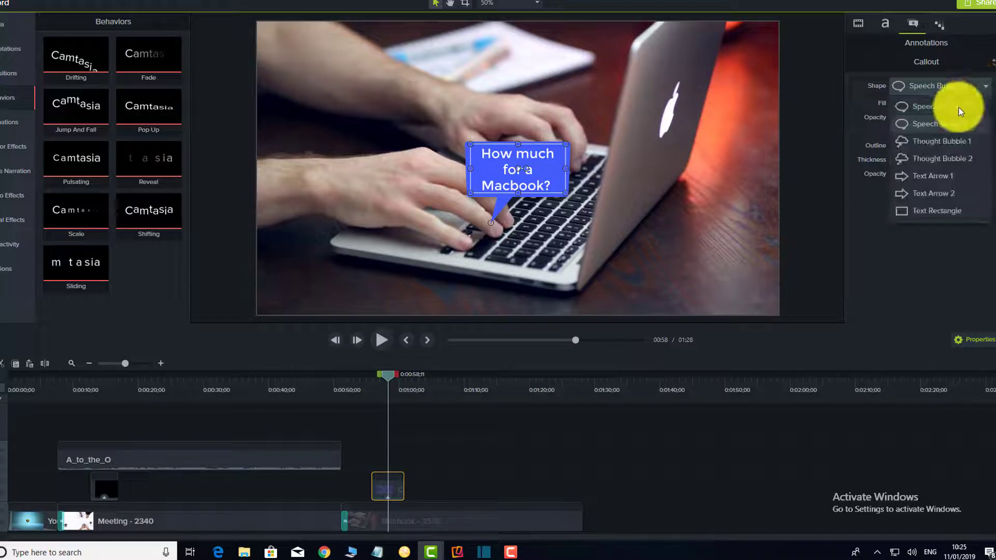
{"action": "left_click", "coordinate": [933, 141]}
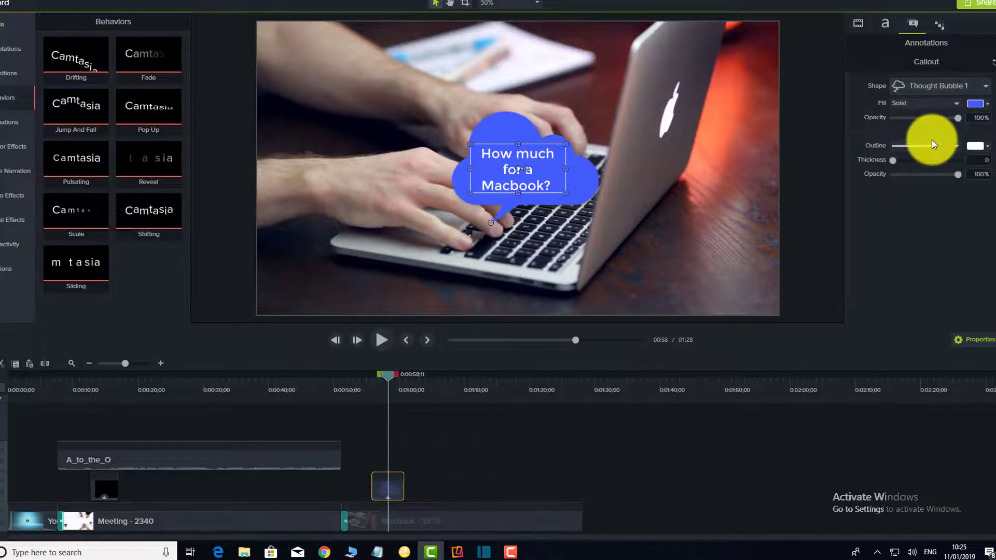
{"action": "left_click", "coordinate": [986, 106]}
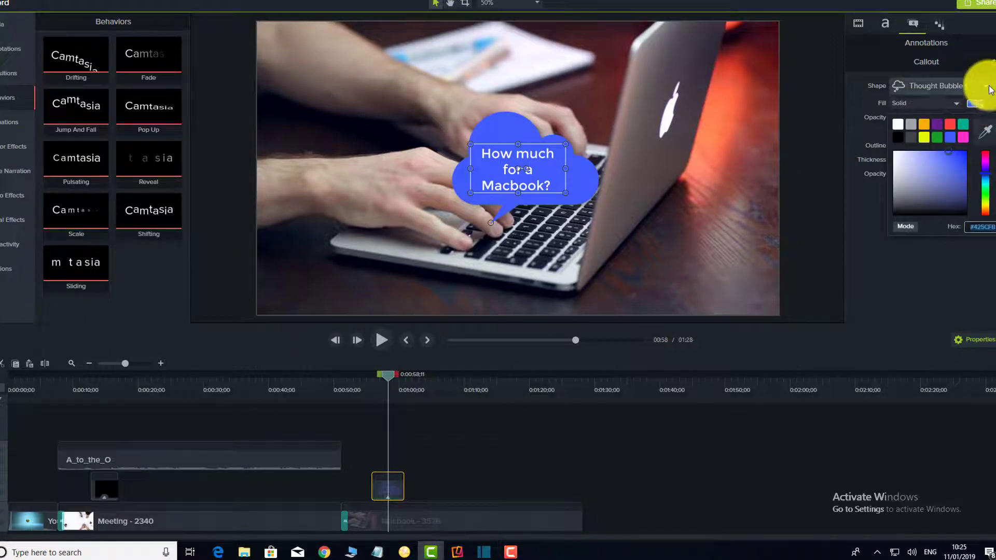
{"action": "left_click", "coordinate": [989, 88]}
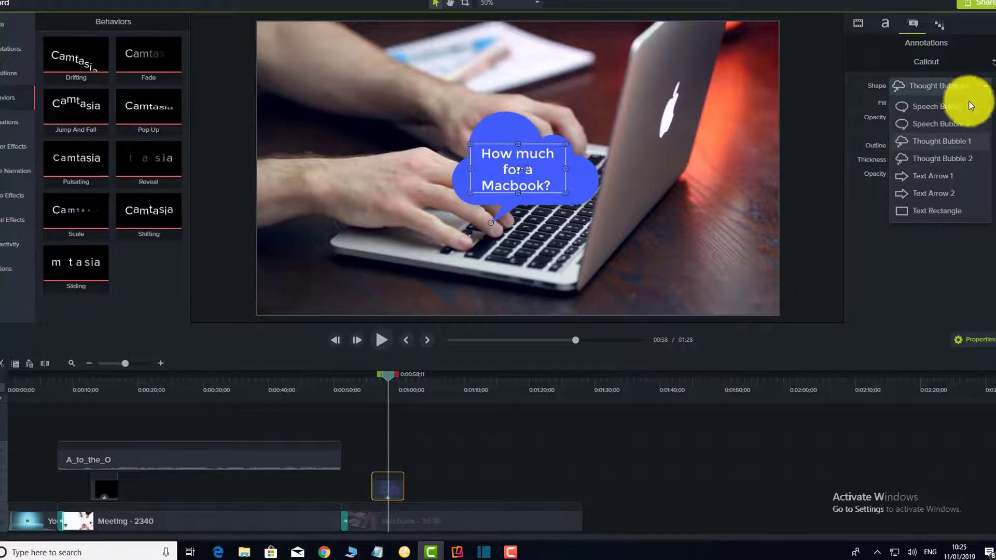
{"action": "left_click", "coordinate": [924, 127]}
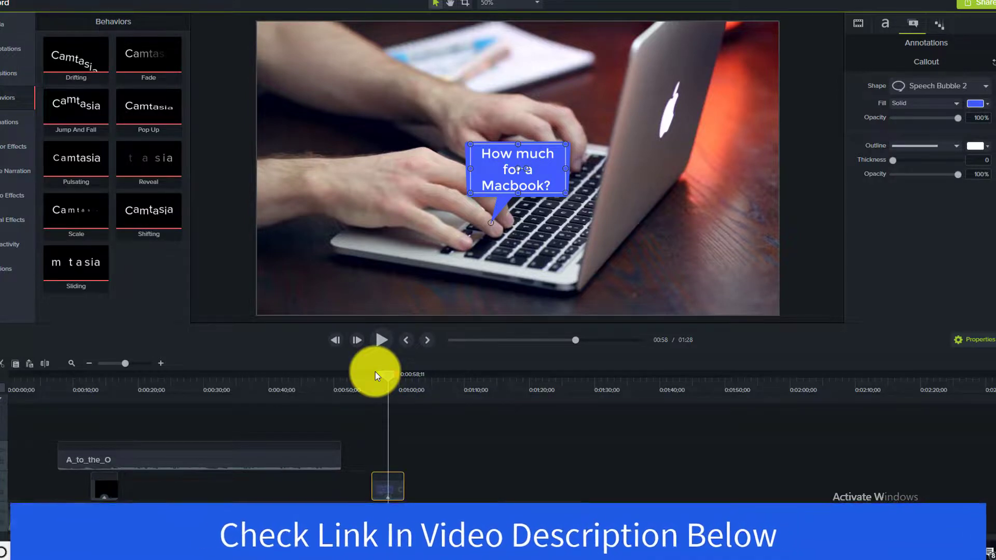
Add the Comment asset from the library to the timeline at 0:01:09;16, above the Macbook - 3576 clip.
{"action": "left_click_drag", "start_coordinate": [388, 375], "coordinate": [462, 375]}
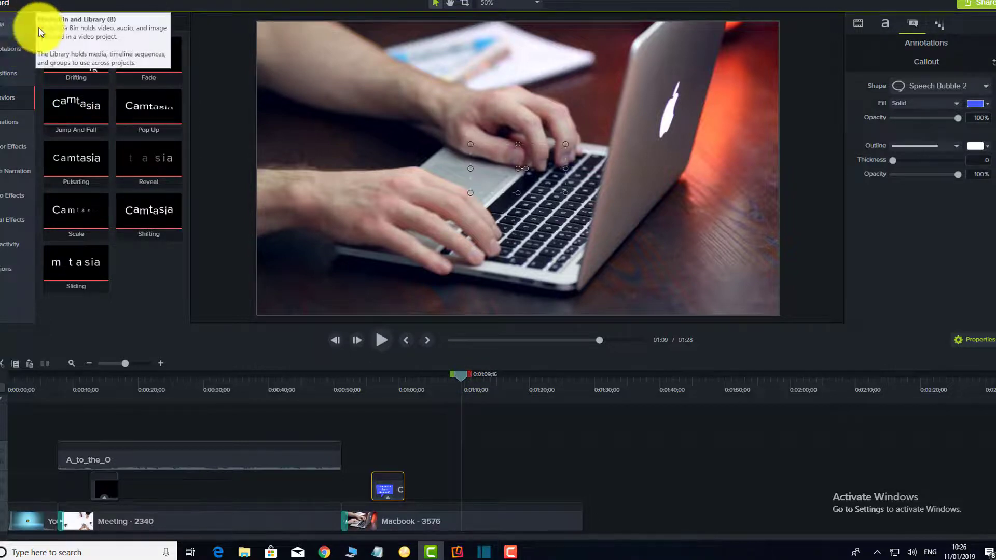
{"action": "left_click", "coordinate": [8, 27]}
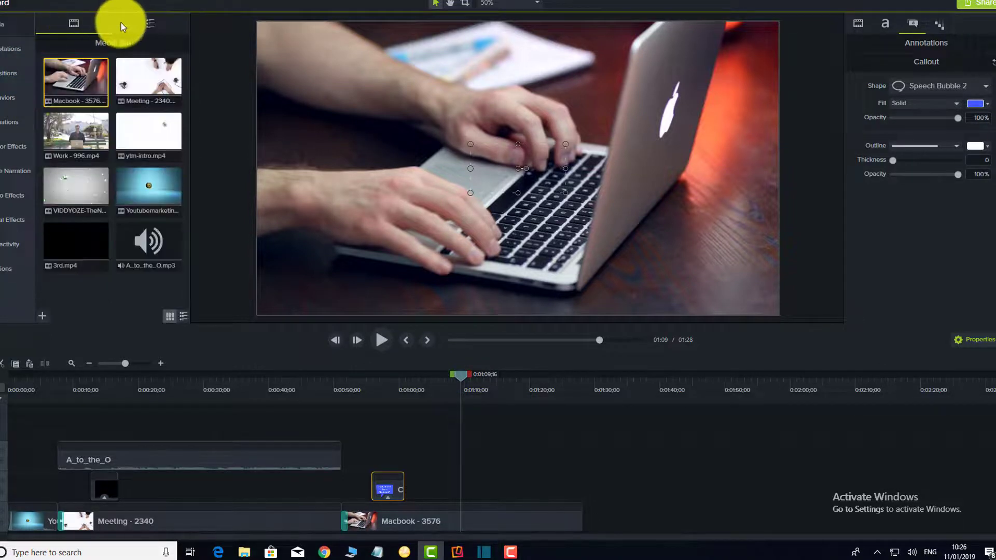
{"action": "left_click", "coordinate": [148, 23]}
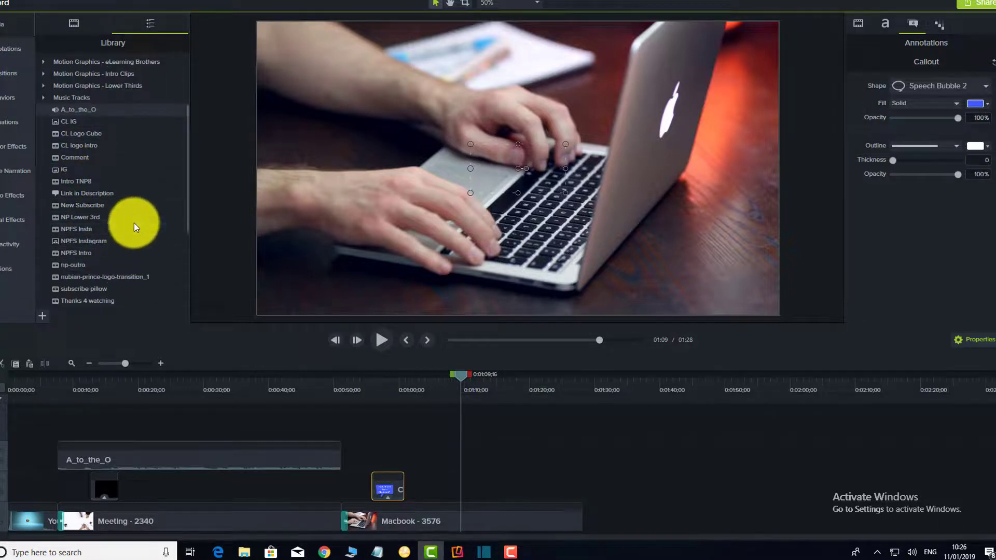
{"action": "scroll", "coordinate": [134, 224], "scroll_direction": "down", "scroll_amount": 1}
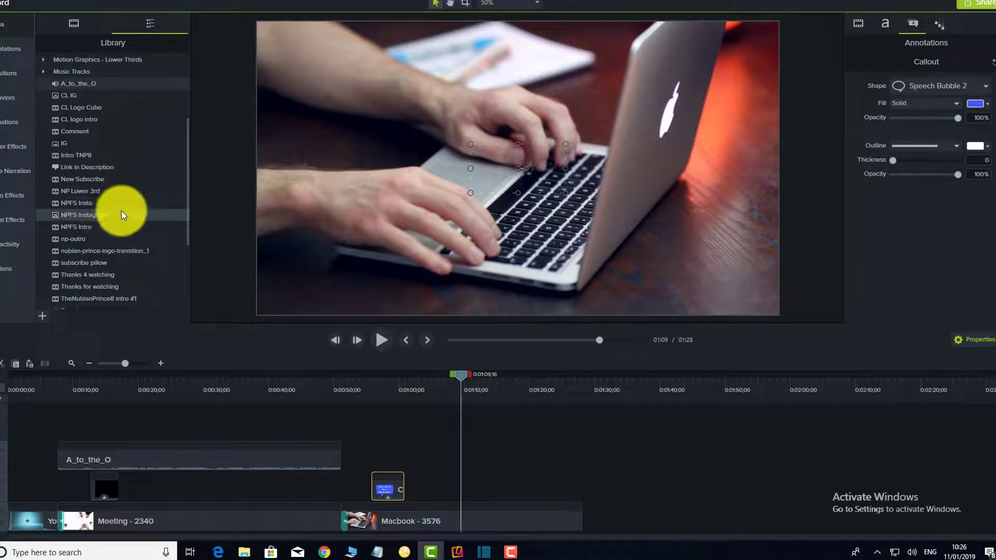
{"action": "right_click", "coordinate": [101, 133]}
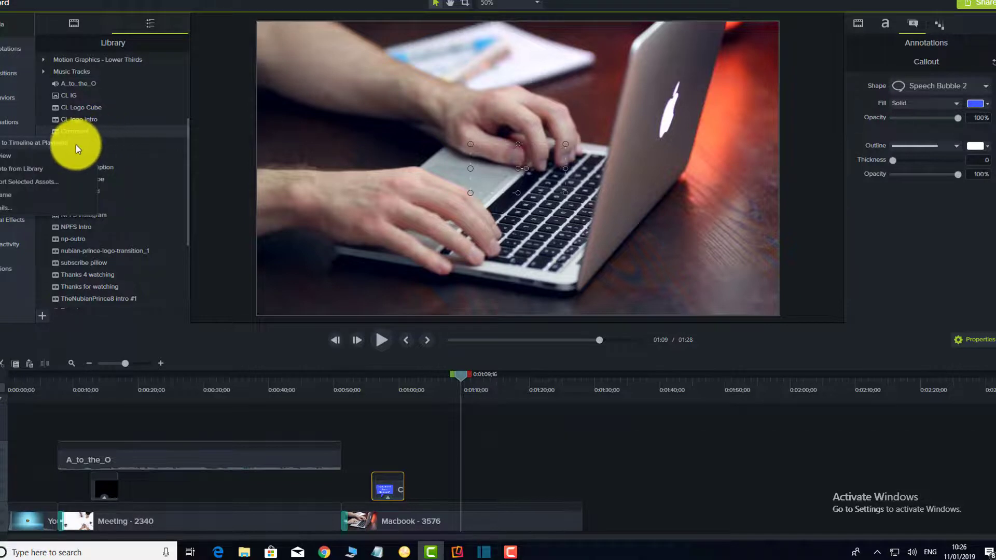
{"action": "left_click", "coordinate": [76, 145]}
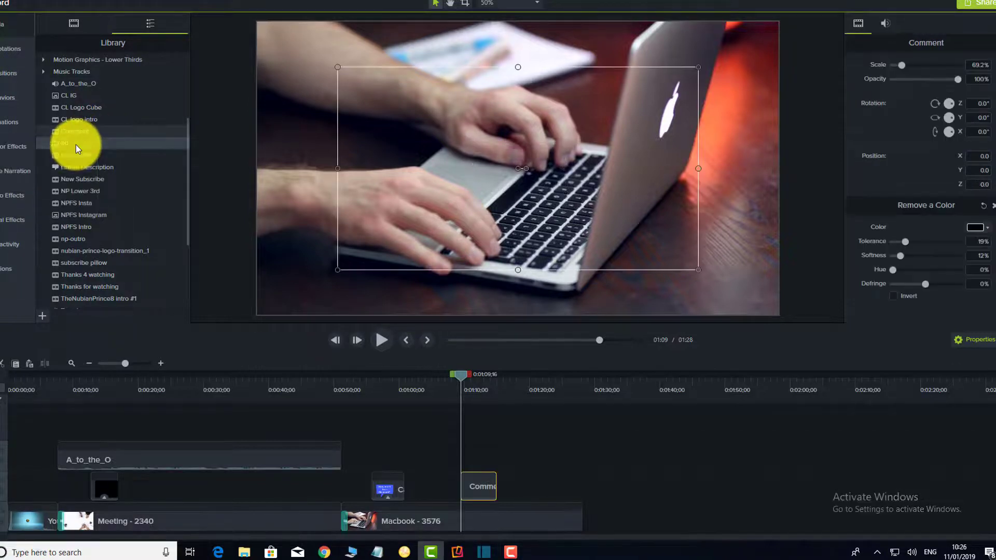
Play back the Comment graphic over the Macbook - 3576 clip and move it down to Y position -166.5.
{"action": "left_click", "coordinate": [382, 341]}
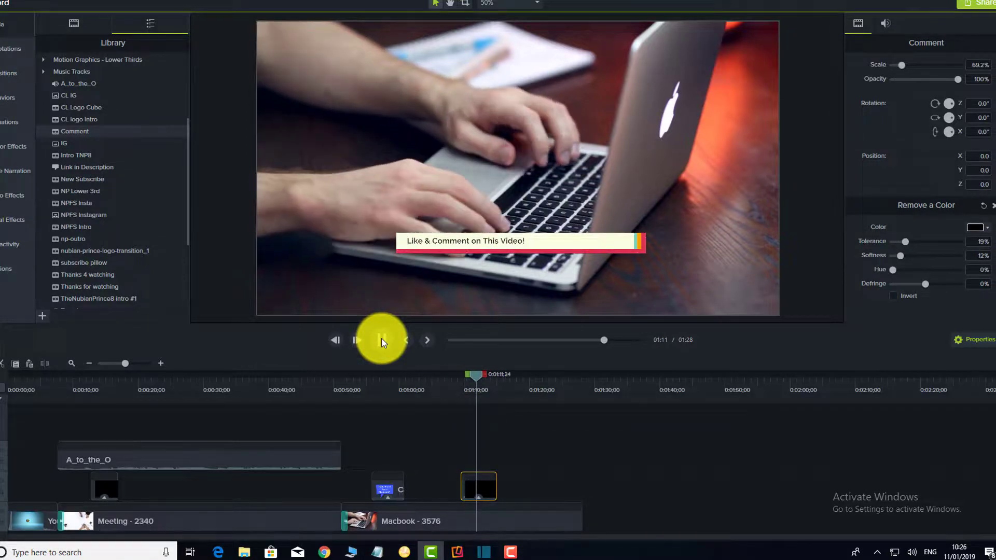
{"action": "left_click", "coordinate": [384, 340]}
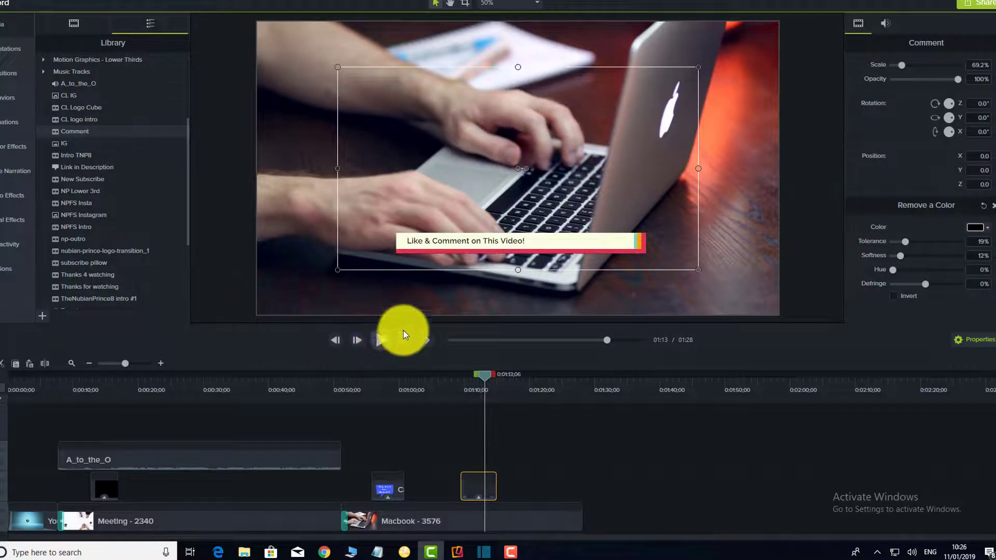
{"action": "left_click_drag", "start_coordinate": [478, 239], "coordinate": [477, 279]}
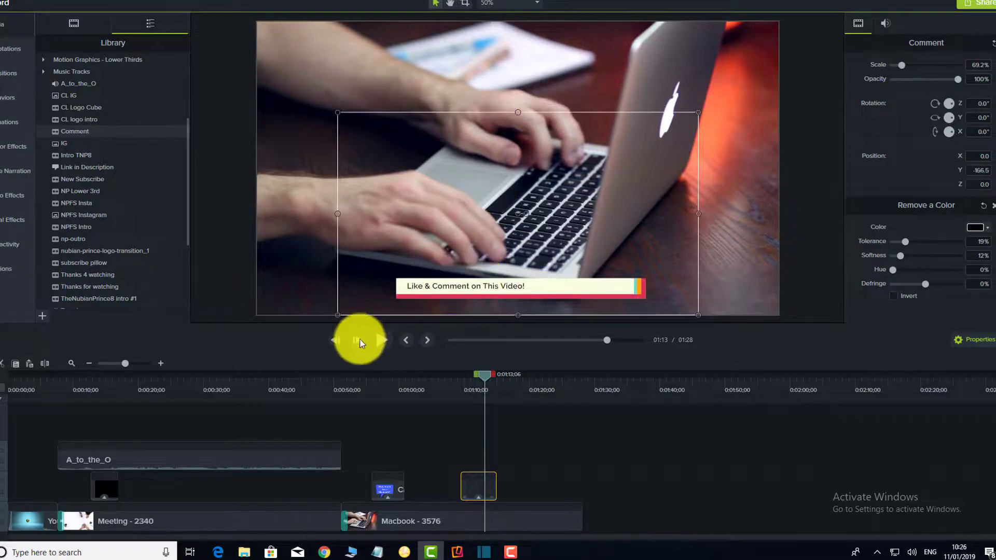
Add a Pixelate transition to the end of the Macbook - 3576 clip.
{"action": "left_click_drag", "start_coordinate": [481, 378], "coordinate": [547, 388]}
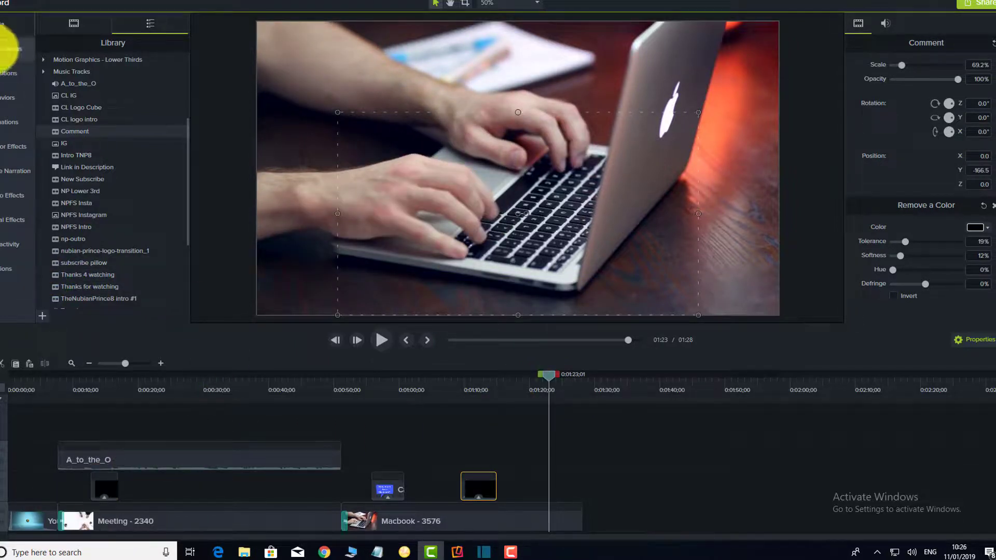
{"action": "left_click", "coordinate": [11, 51]}
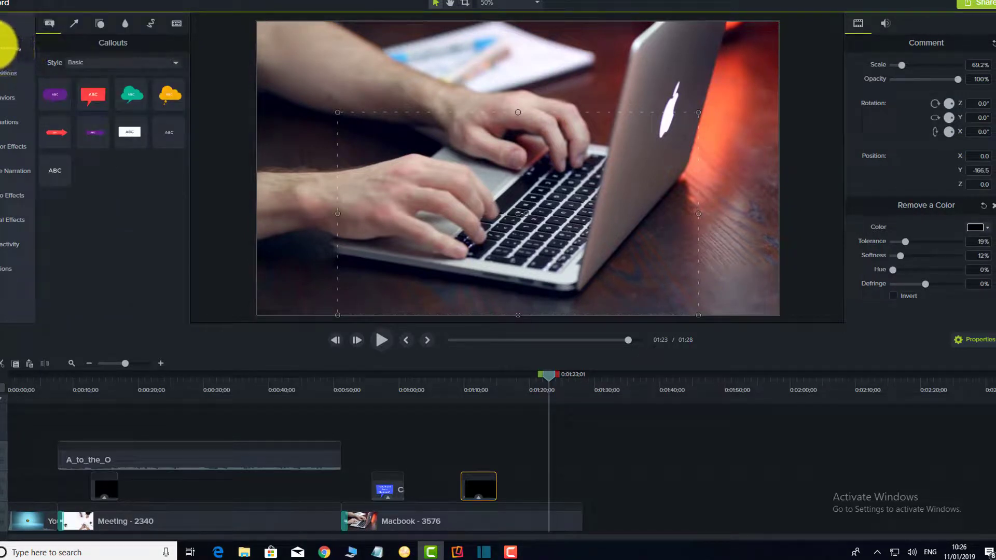
{"action": "left_click", "coordinate": [8, 75]}
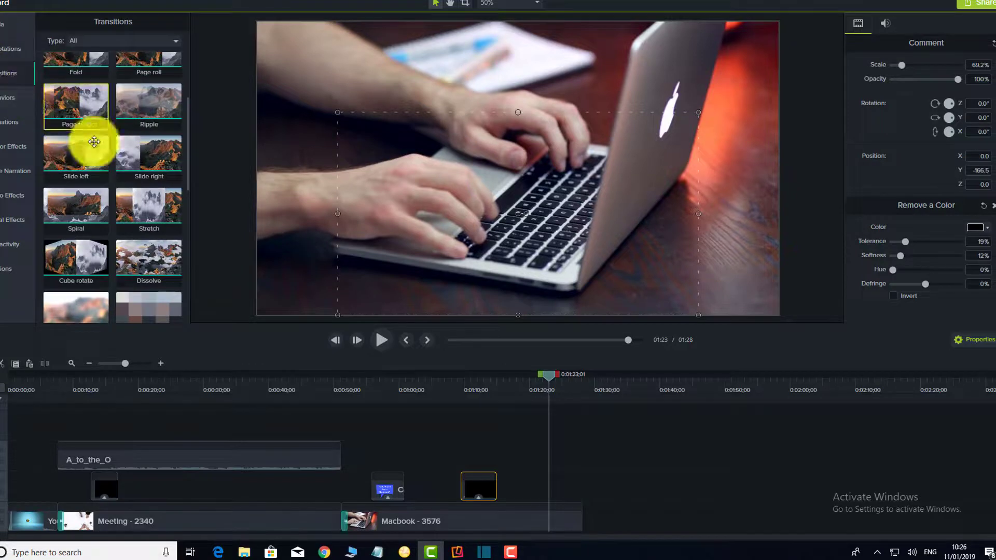
{"action": "scroll", "coordinate": [149, 260], "scroll_direction": "down", "scroll_amount": 1}
{"action": "left_click_drag", "start_coordinate": [147, 225], "coordinate": [575, 516]}
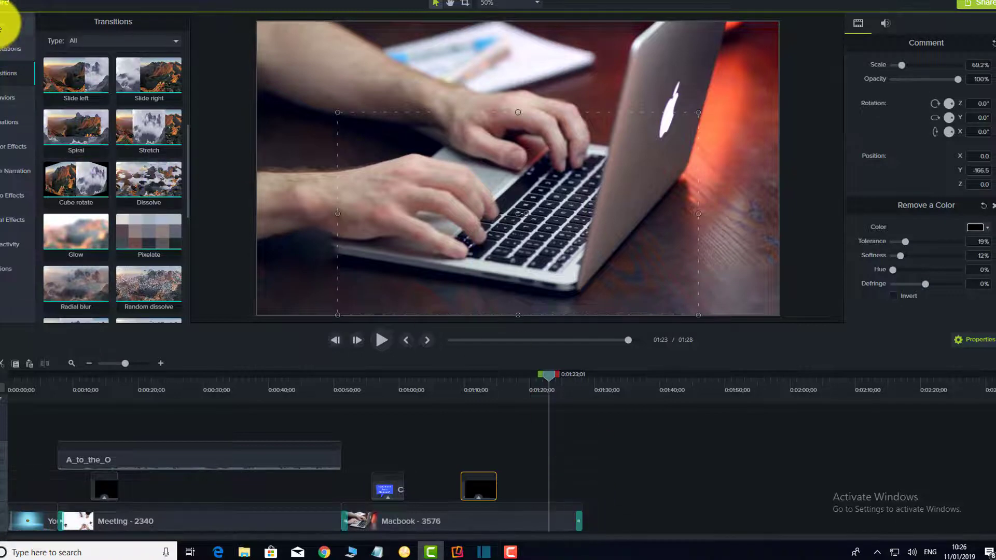
Place the np-outro library asset directly after the Macbook - 3576 clip on the same track and play back the ending from 0:01:26;11.
{"action": "left_click", "coordinate": [8, 22]}
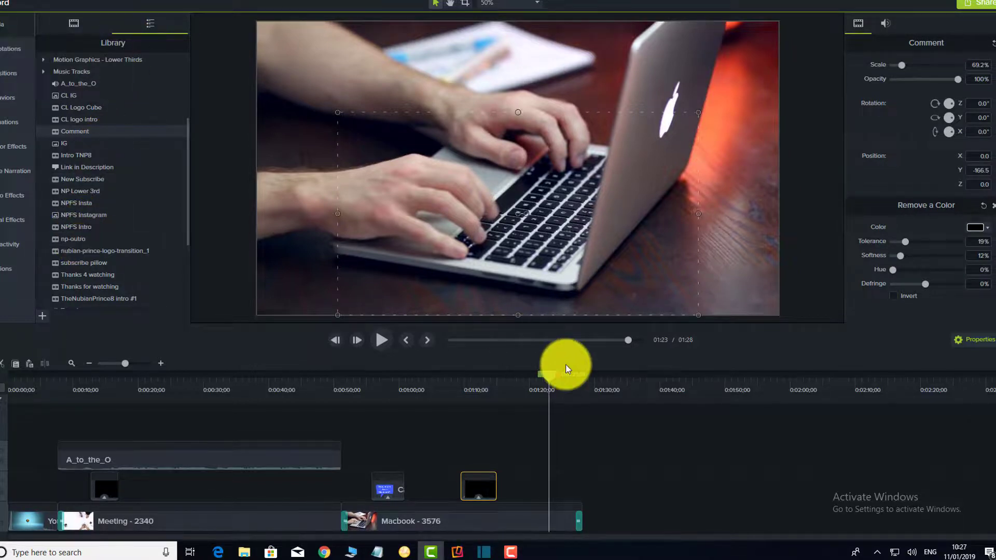
{"action": "left_click", "coordinate": [583, 377]}
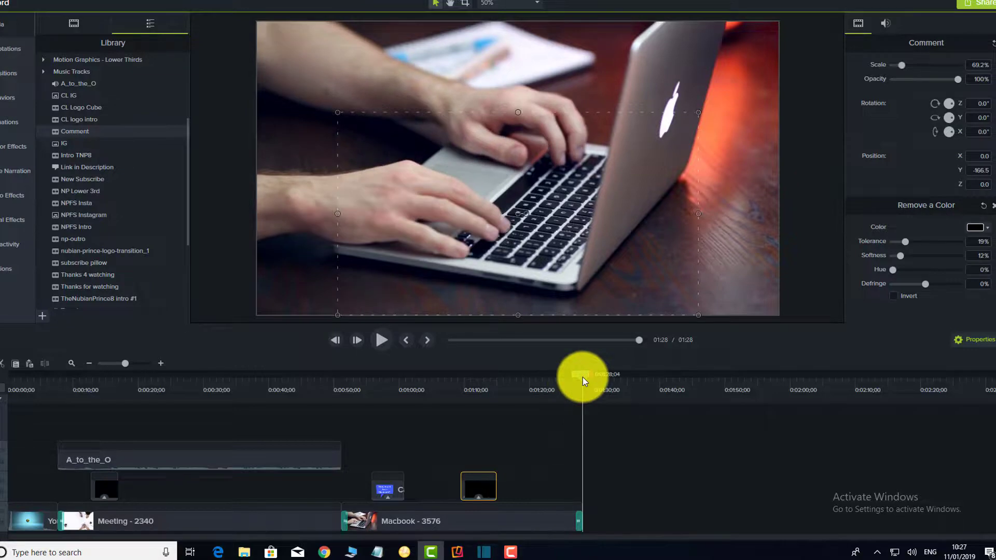
{"action": "right_click", "coordinate": [90, 241]}
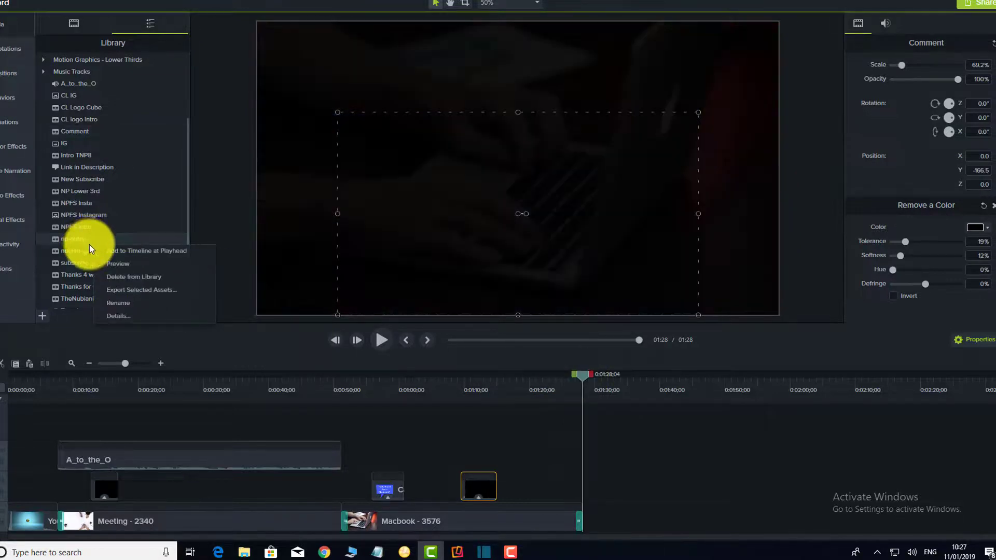
{"action": "left_click", "coordinate": [114, 251]}
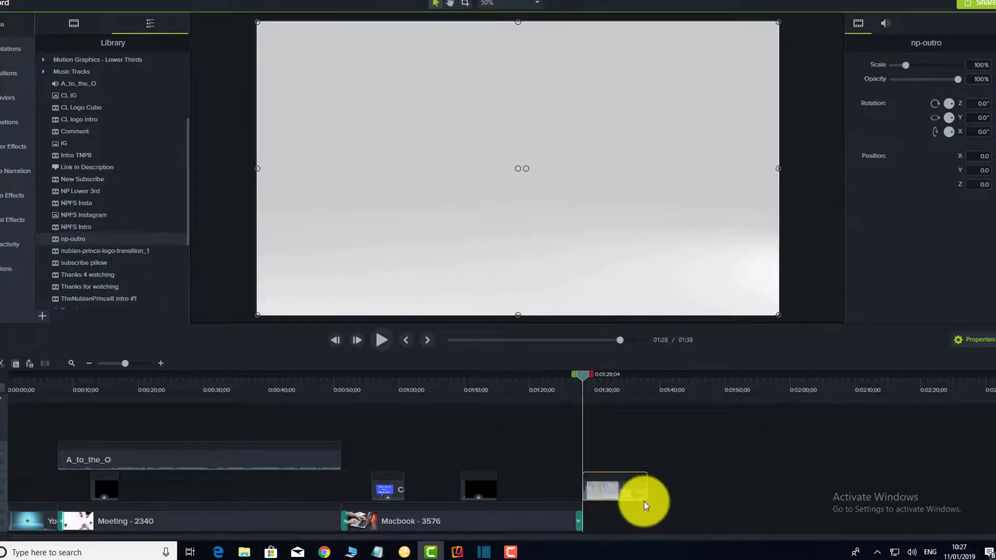
{"action": "left_click_drag", "start_coordinate": [622, 490], "coordinate": [638, 522]}
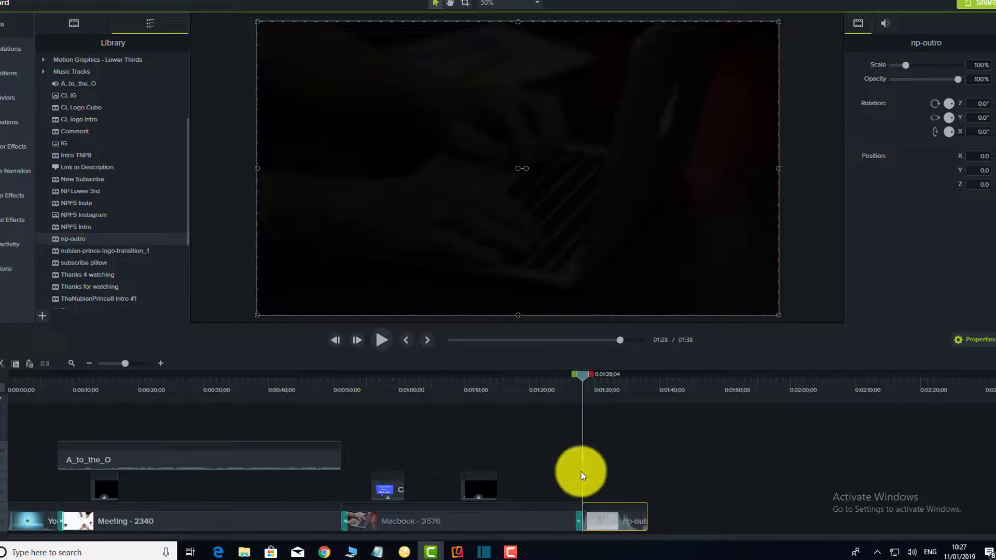
{"action": "left_click_drag", "start_coordinate": [580, 375], "coordinate": [571, 388]}
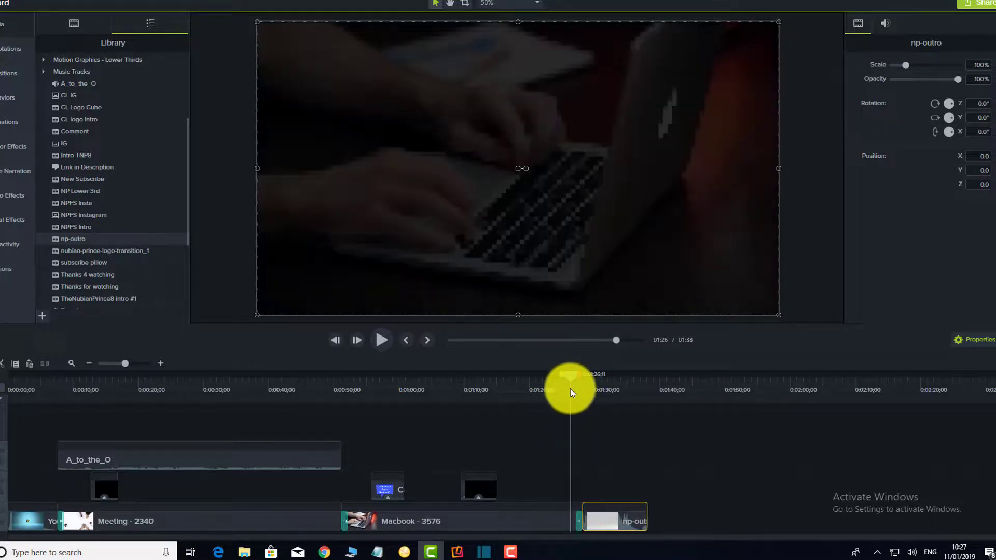
{"action": "key", "text": "space"}
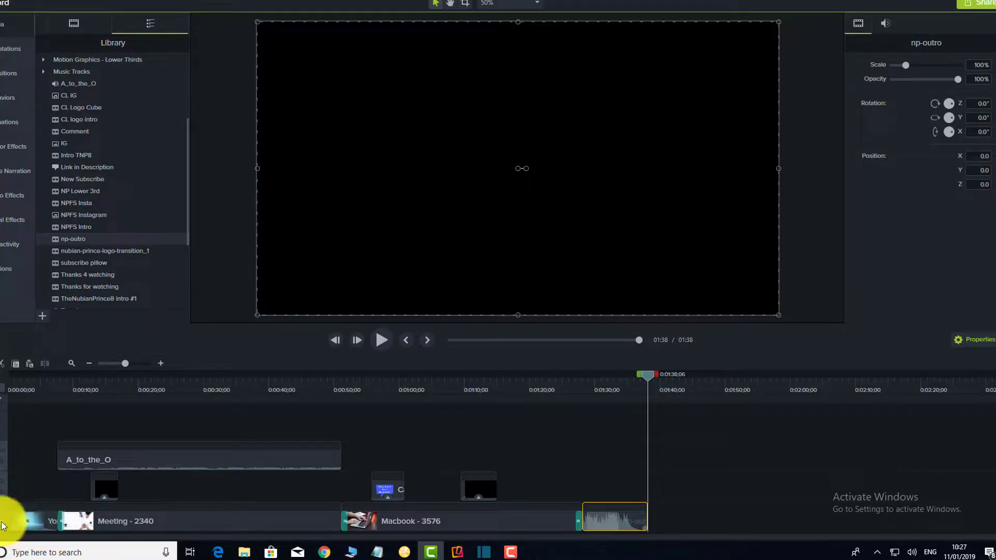
Lock the three timeline tracks containing media and unlock them all again.
{"action": "left_click", "coordinate": [3, 521]}
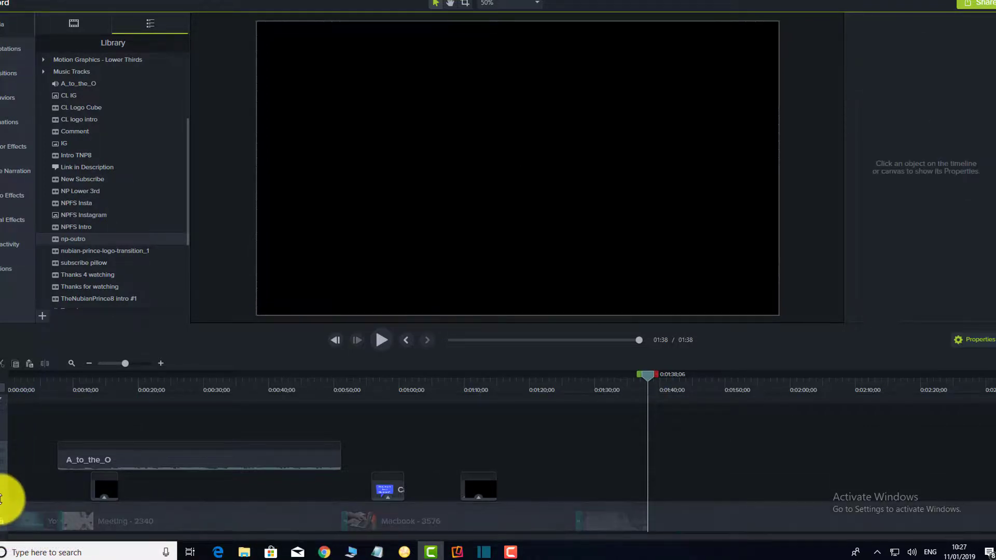
{"action": "left_click", "coordinate": [2, 491]}
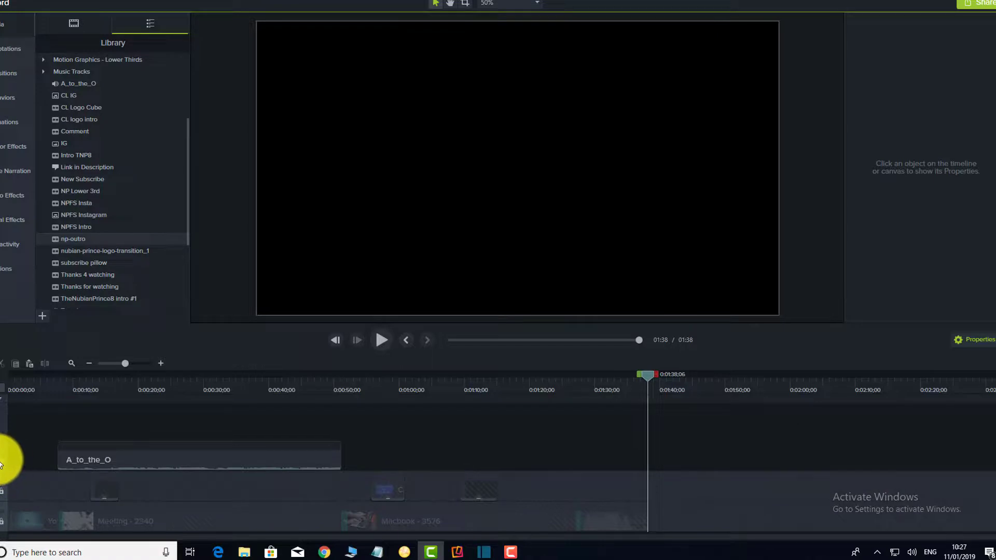
{"action": "left_click", "coordinate": [2, 461]}
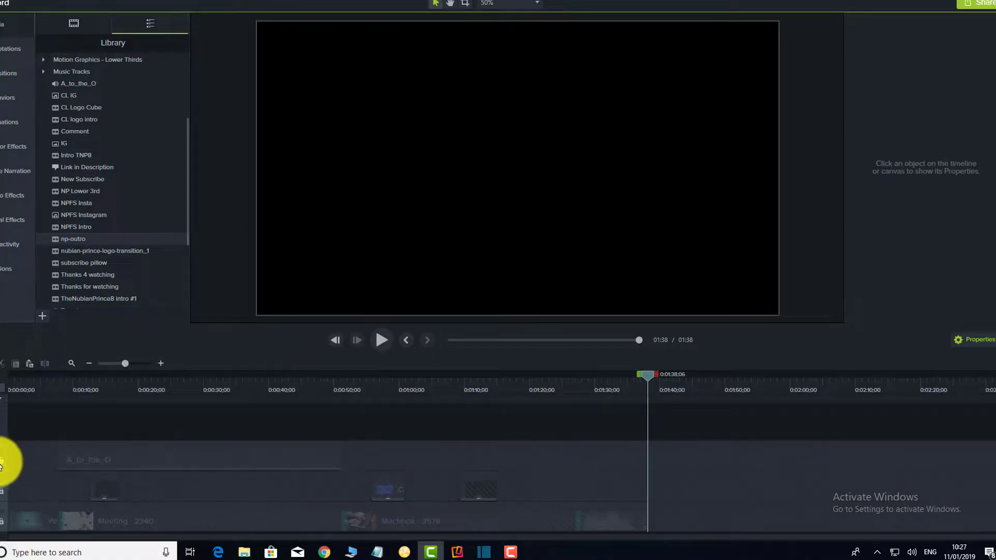
{"action": "left_click", "coordinate": [2, 461]}
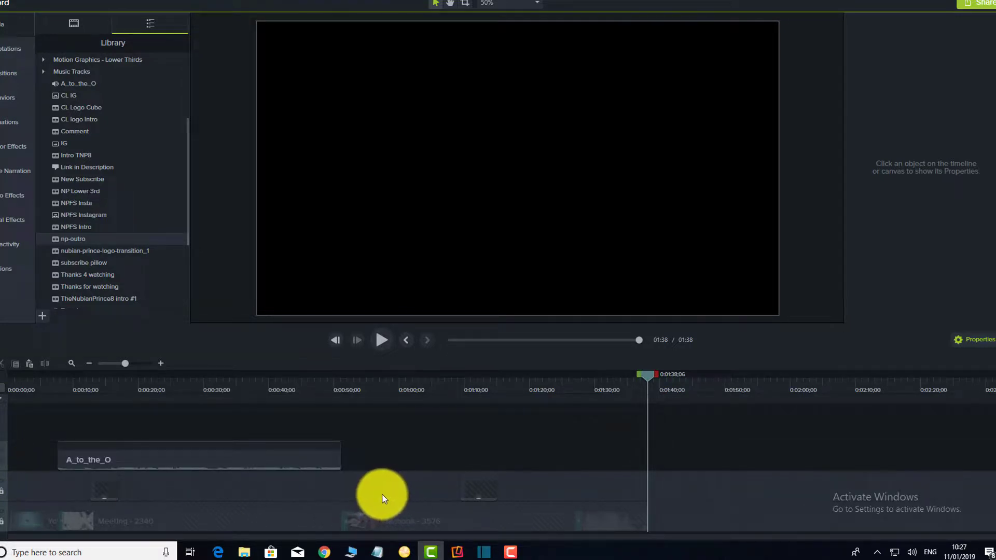
{"action": "left_click", "coordinate": [5, 492]}
{"action": "left_click", "coordinate": [3, 521]}
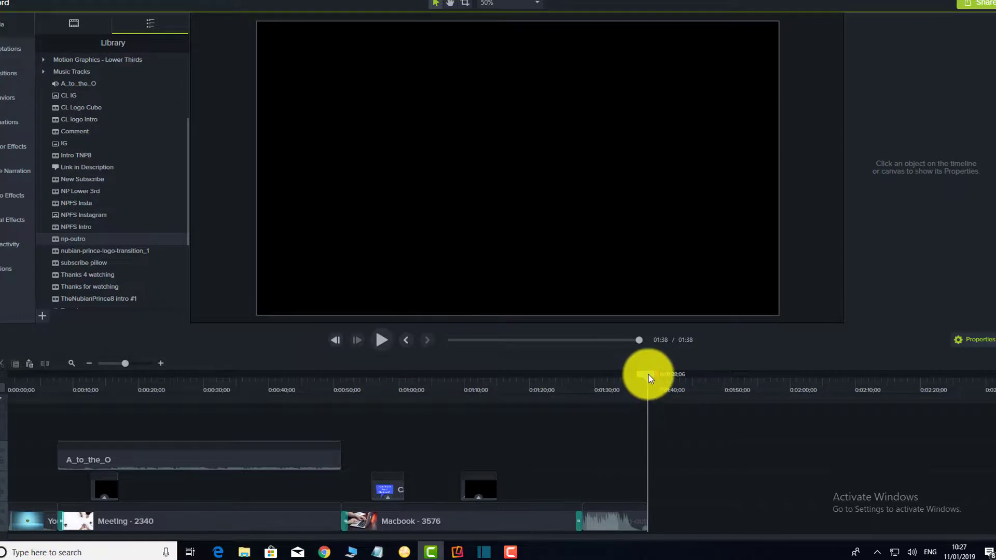
Split the Macbook - 3576 clip at 0:01:17;04 and select its second part.
{"action": "left_click_drag", "start_coordinate": [644, 376], "coordinate": [511, 415]}
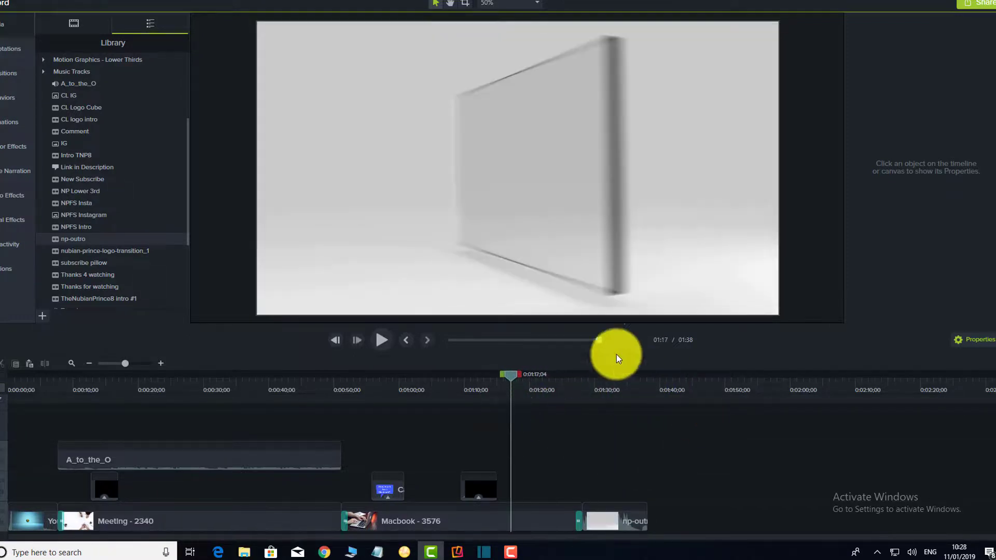
{"action": "left_click", "coordinate": [467, 519]}
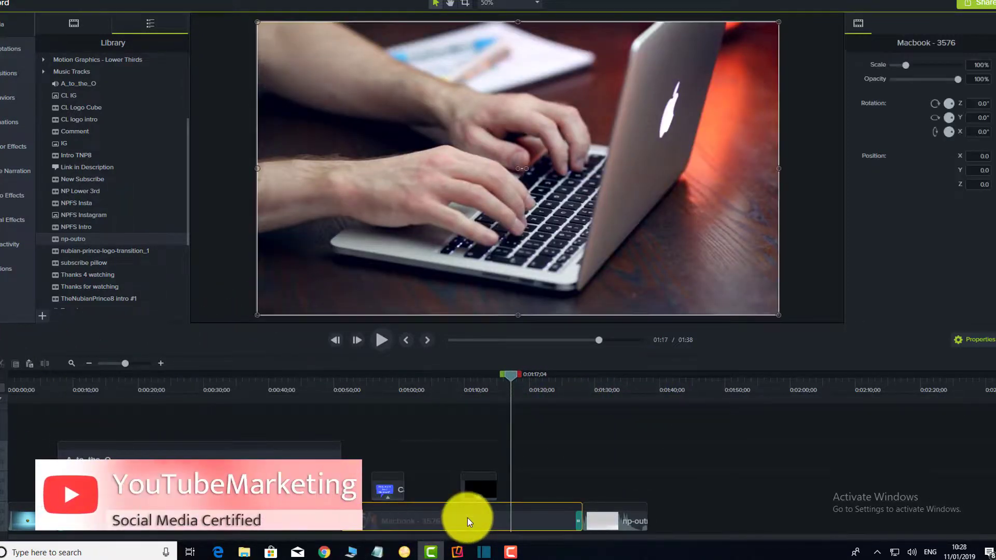
{"action": "left_click", "coordinate": [44, 363]}
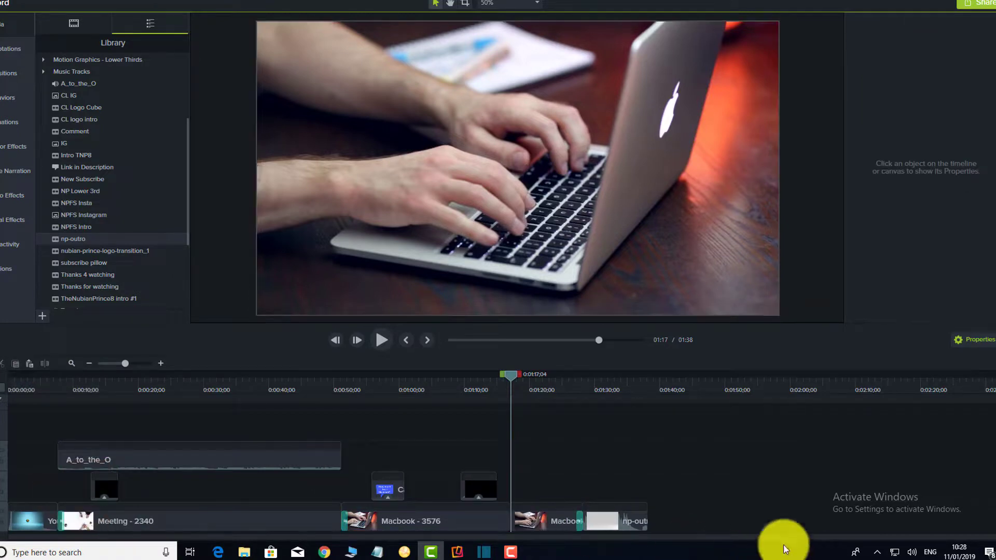
{"action": "mouse_move", "coordinate": [558, 525]}
{"action": "left_mouse_down"}
{"action": "mouse_move", "coordinate": [571, 462]}
{"action": "mouse_move", "coordinate": [545, 529]}
{"action": "left_mouse_up"}
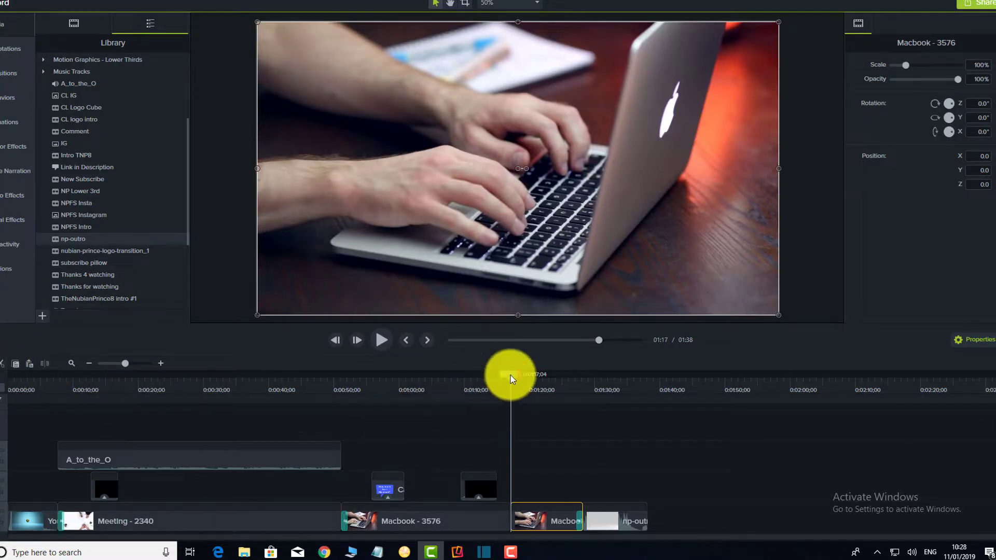
Select the timeline range from about 0:01:04 to 0:01:07 and cut it out of all tracks.
{"action": "left_click", "coordinate": [357, 407]}
{"action": "left_click", "coordinate": [323, 423]}
{"action": "left_click_drag", "start_coordinate": [362, 427], "coordinate": [430, 424]}
{"action": "left_click_drag", "start_coordinate": [438, 375], "coordinate": [456, 374]}
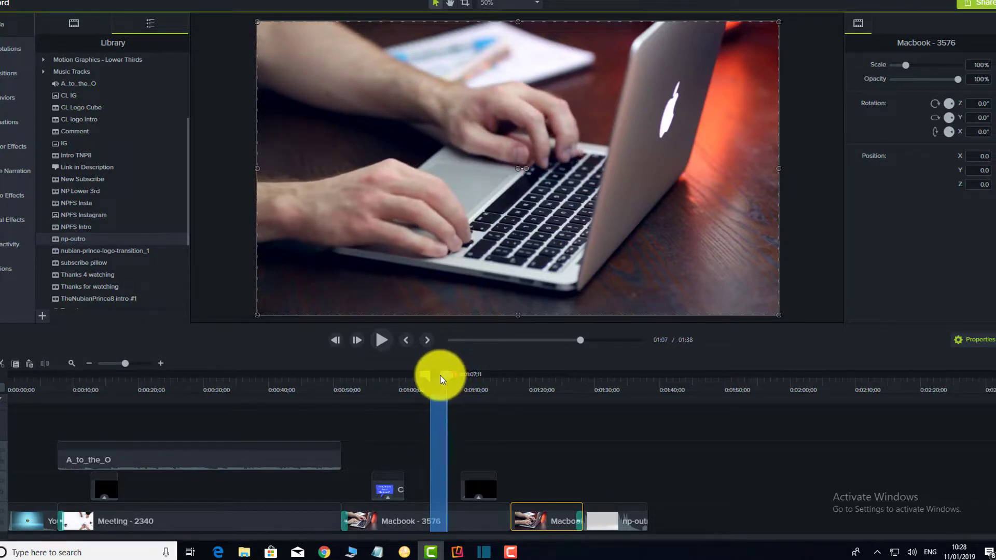
{"action": "left_click", "coordinate": [441, 379]}
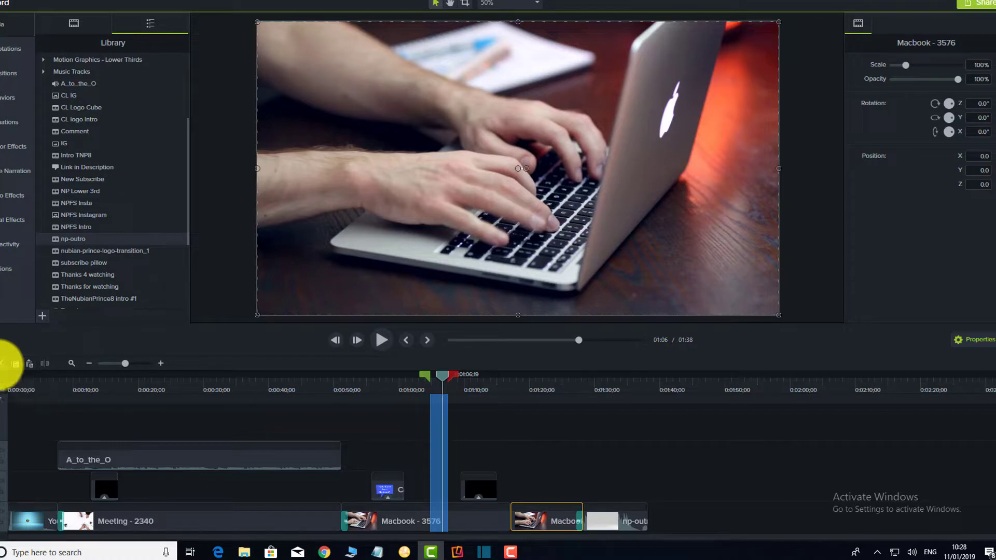
{"action": "left_click", "coordinate": [4, 364]}
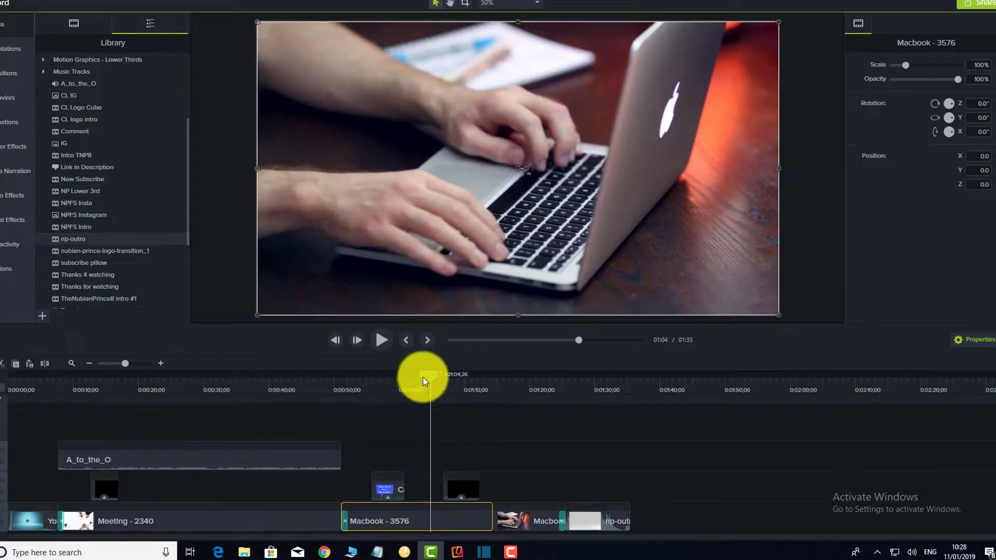
Scrub through the shortened Macbook - 3576 clip, return to 0:01:03;28, and switch to the YouTube channel page in Chrome.
{"action": "left_click_drag", "start_coordinate": [432, 377], "coordinate": [484, 373]}
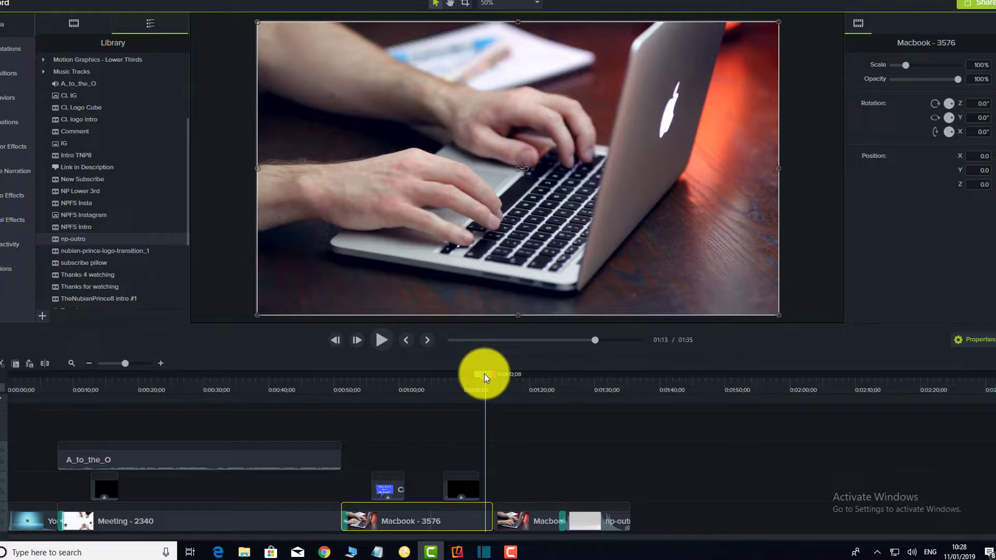
{"action": "left_click_drag", "start_coordinate": [484, 374], "coordinate": [421, 394]}
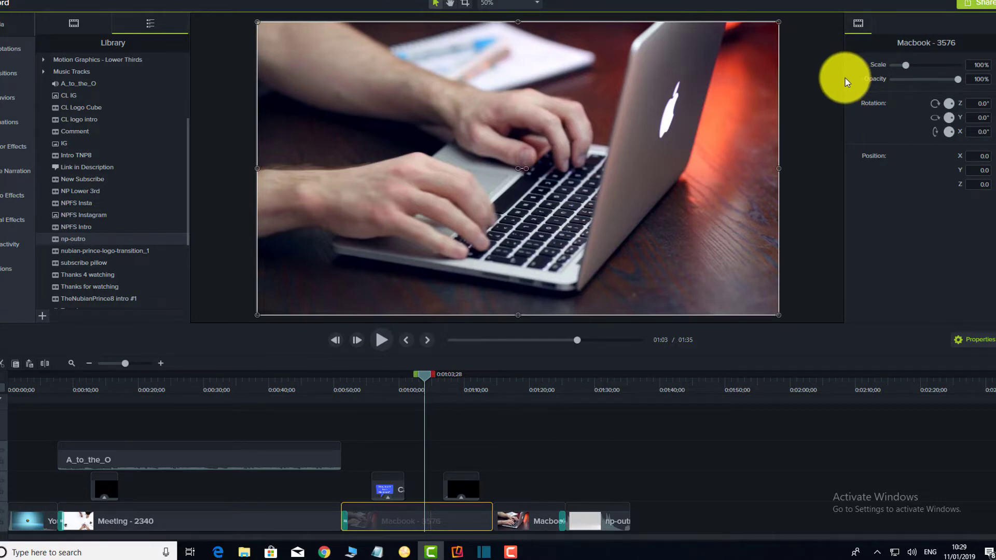
{"action": "left_click", "coordinate": [324, 551]}
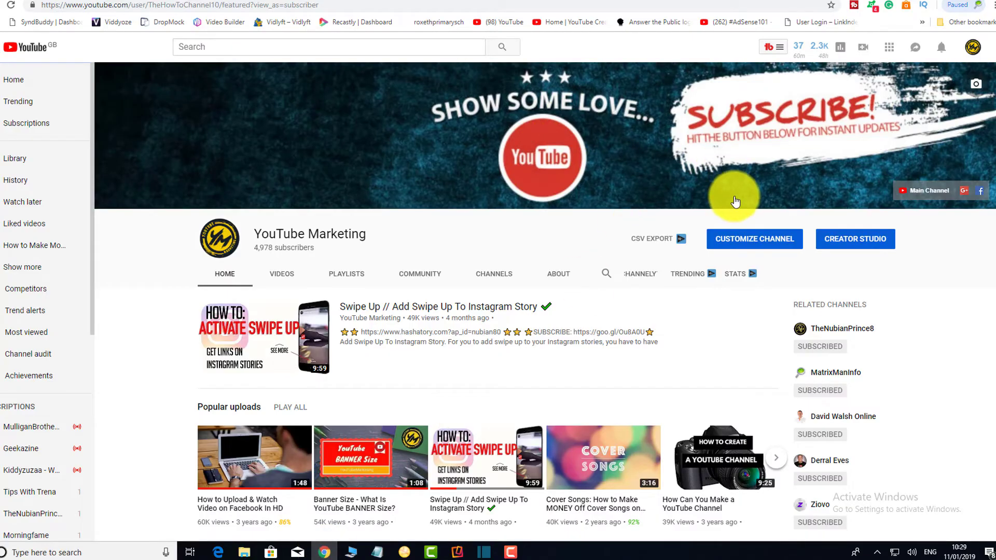